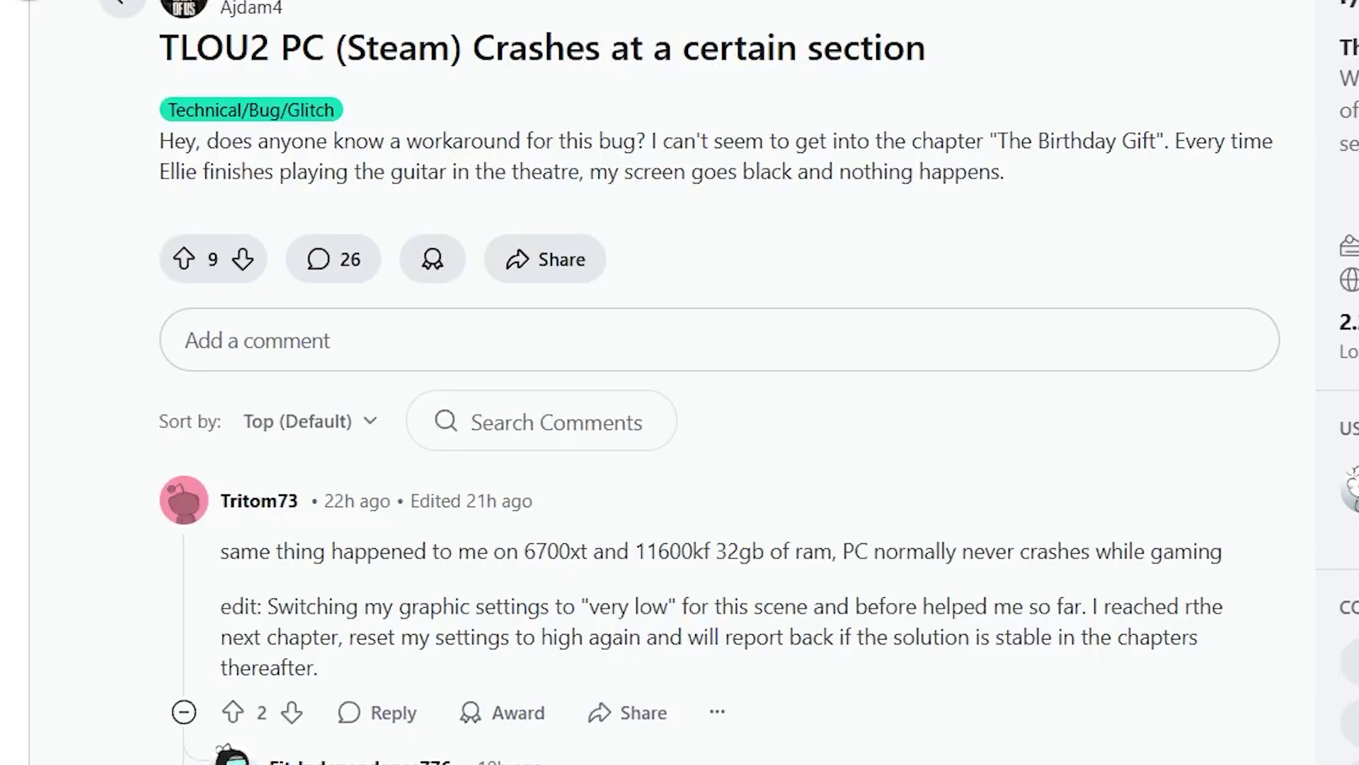
Scroll down and back up through the TLOU2 PC crash thread on Reddit.
{"action": "scroll", "coordinate": [708, 425], "scroll_direction": "down", "scroll_amount": 3}
{"action": "scroll", "coordinate": [708, 425], "scroll_direction": "up", "scroll_amount": 3}
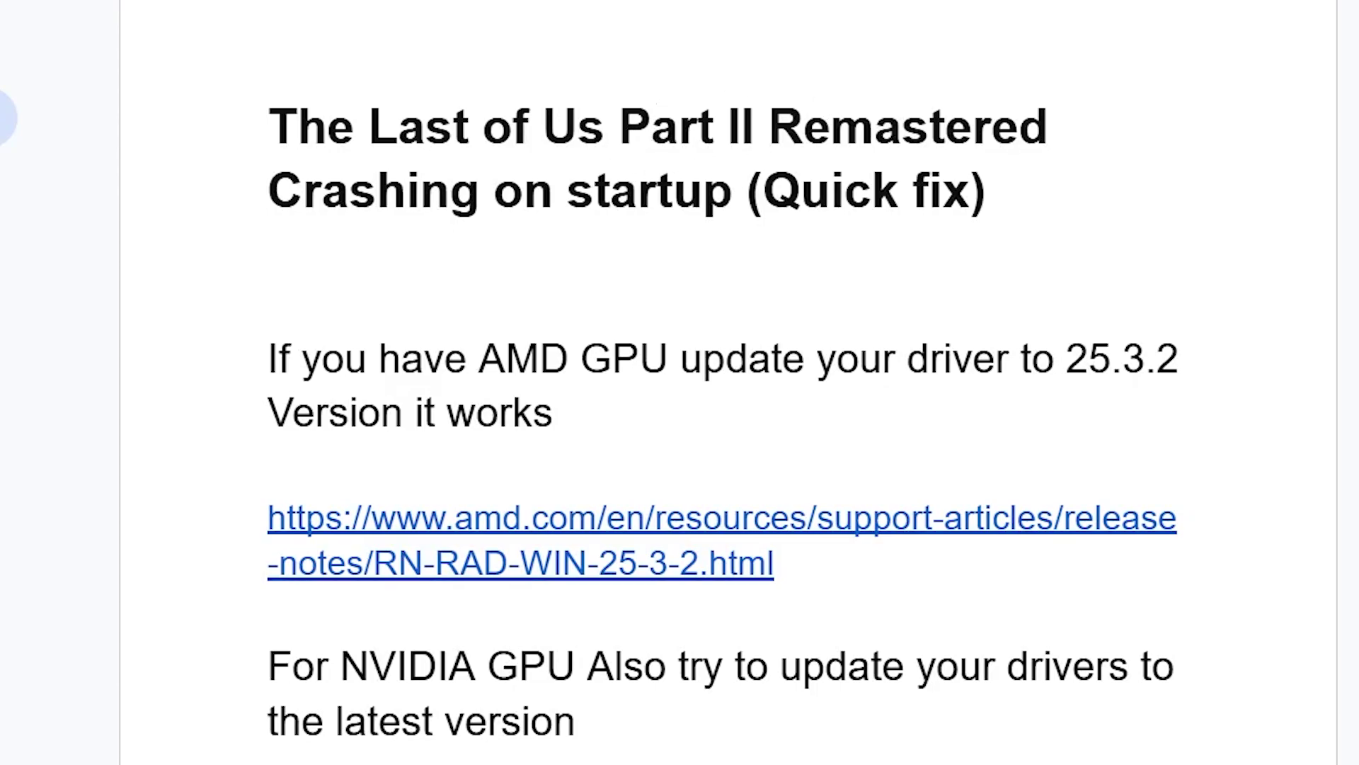
{"action": "left_click", "coordinate": [849, 0]}
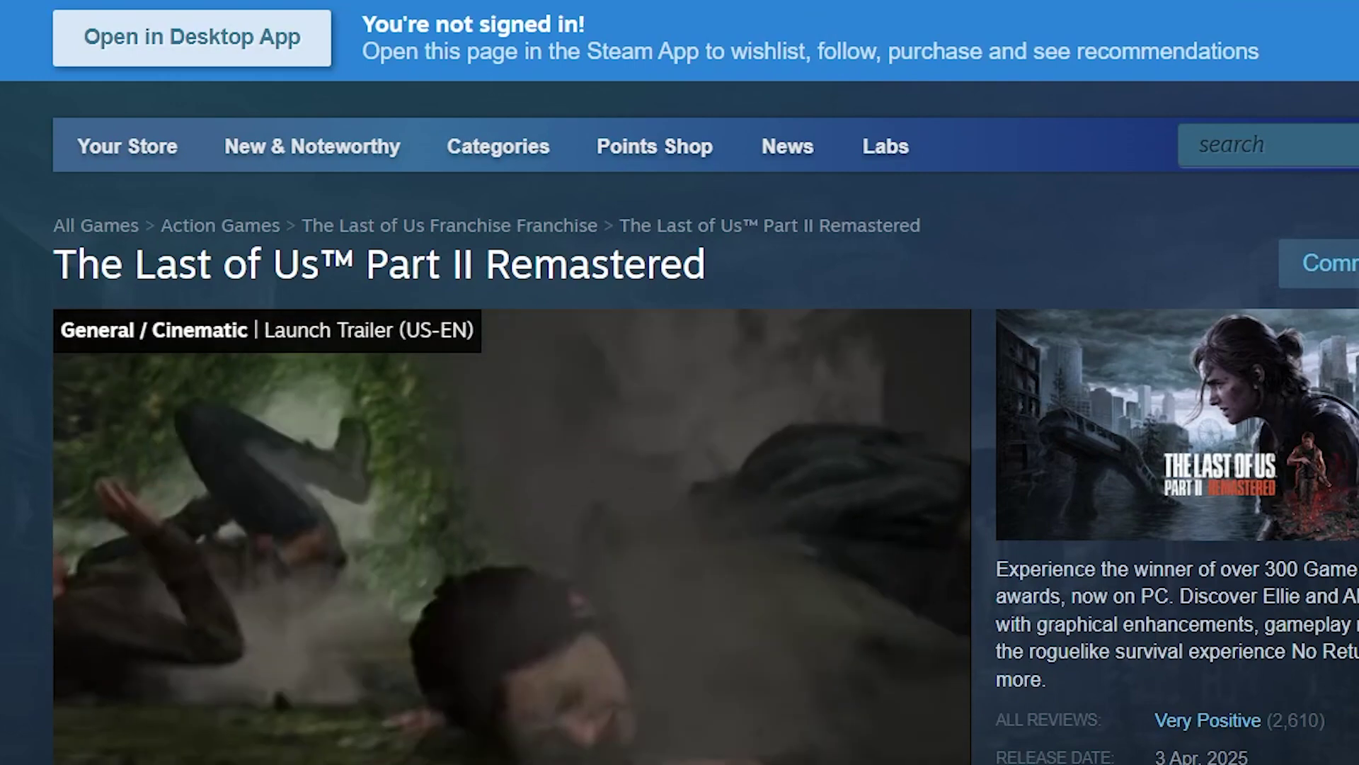
{"action": "scroll", "coordinate": [679, 382], "scroll_direction": "down", "scroll_amount": 15}
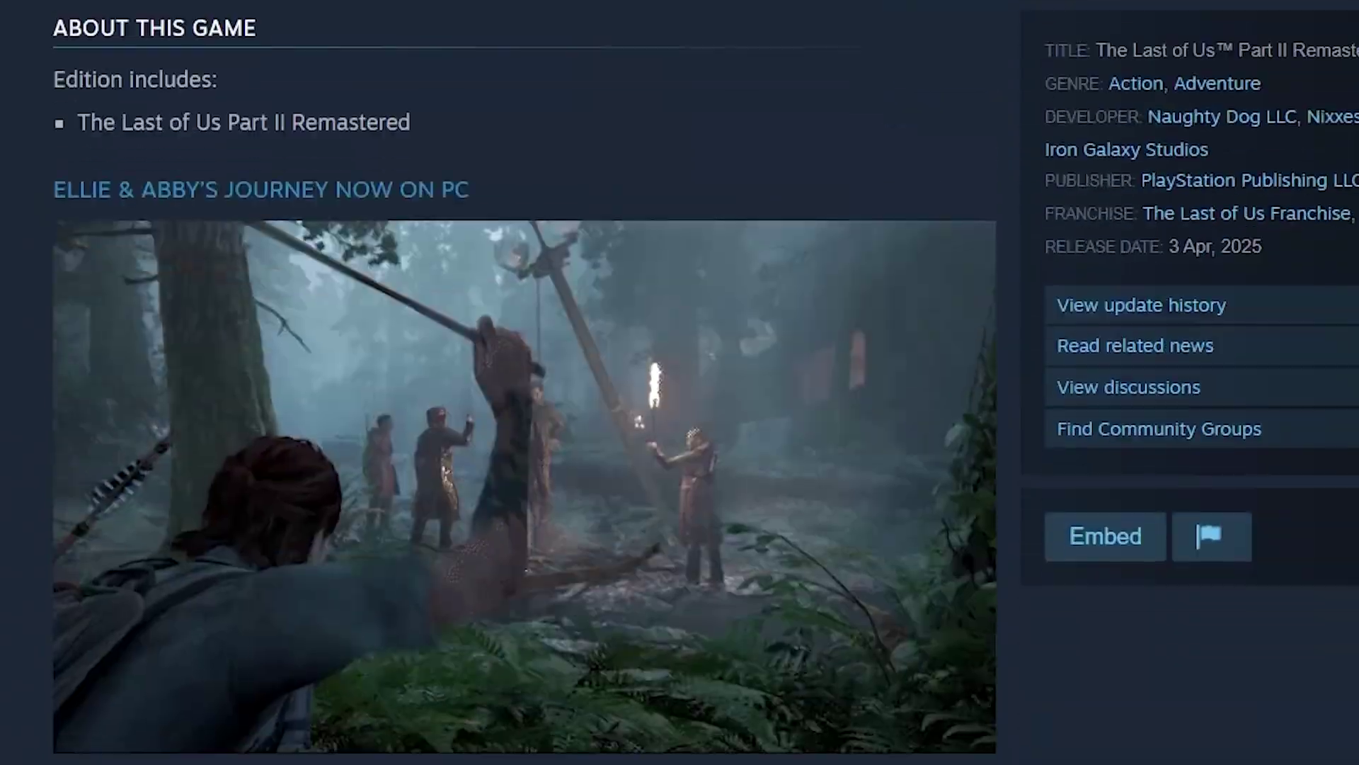
{"action": "scroll", "coordinate": [524, 382], "scroll_direction": "down", "scroll_amount": 15}
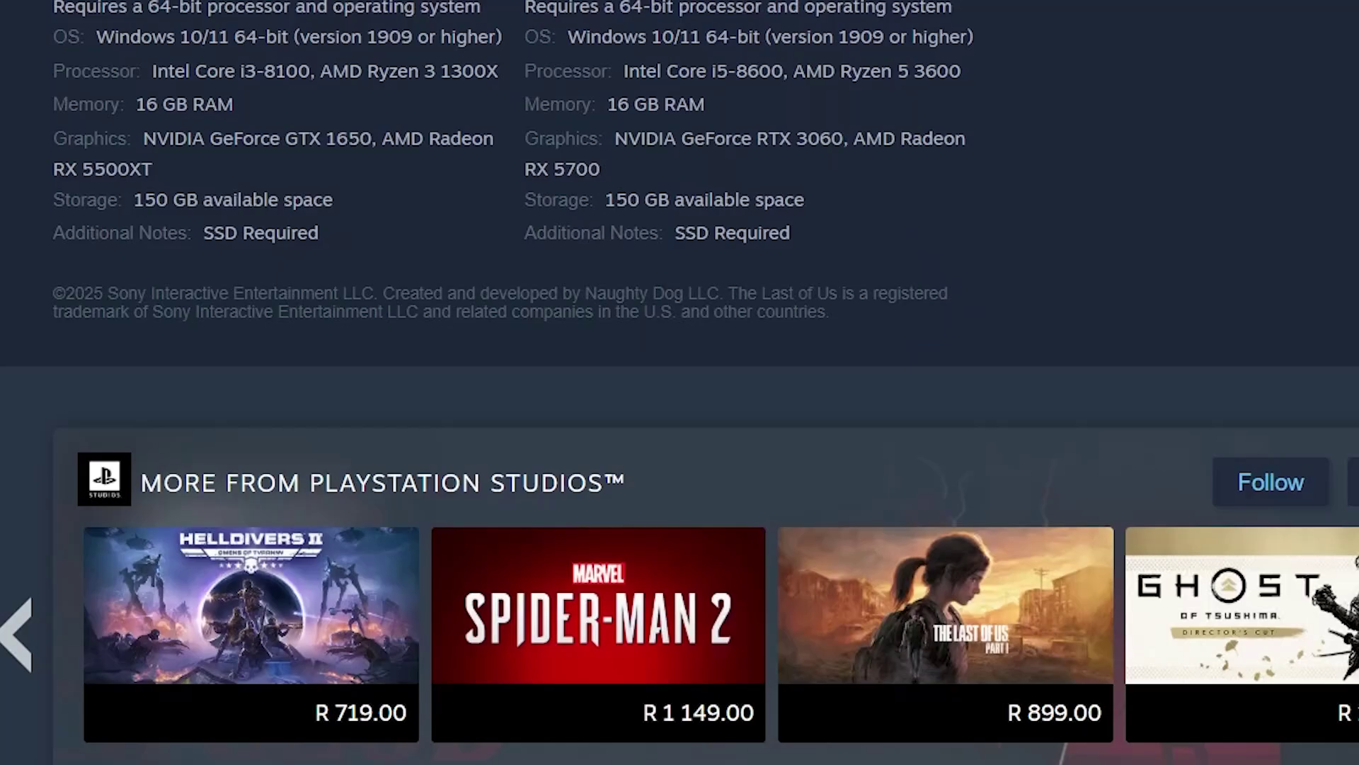
{"action": "scroll", "coordinate": [524, 382], "scroll_direction": "up", "scroll_amount": 15}
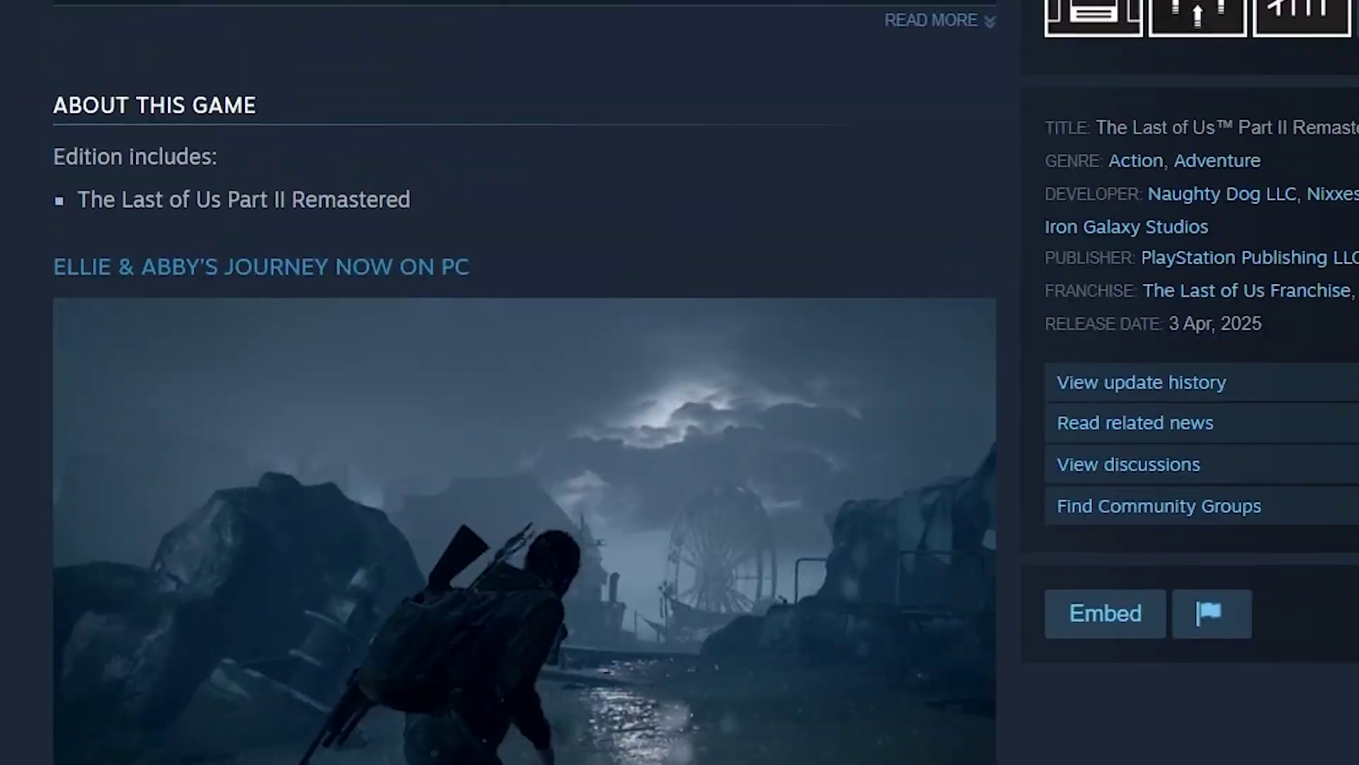
{"action": "scroll", "coordinate": [524, 382], "scroll_direction": "up", "scroll_amount": 10}
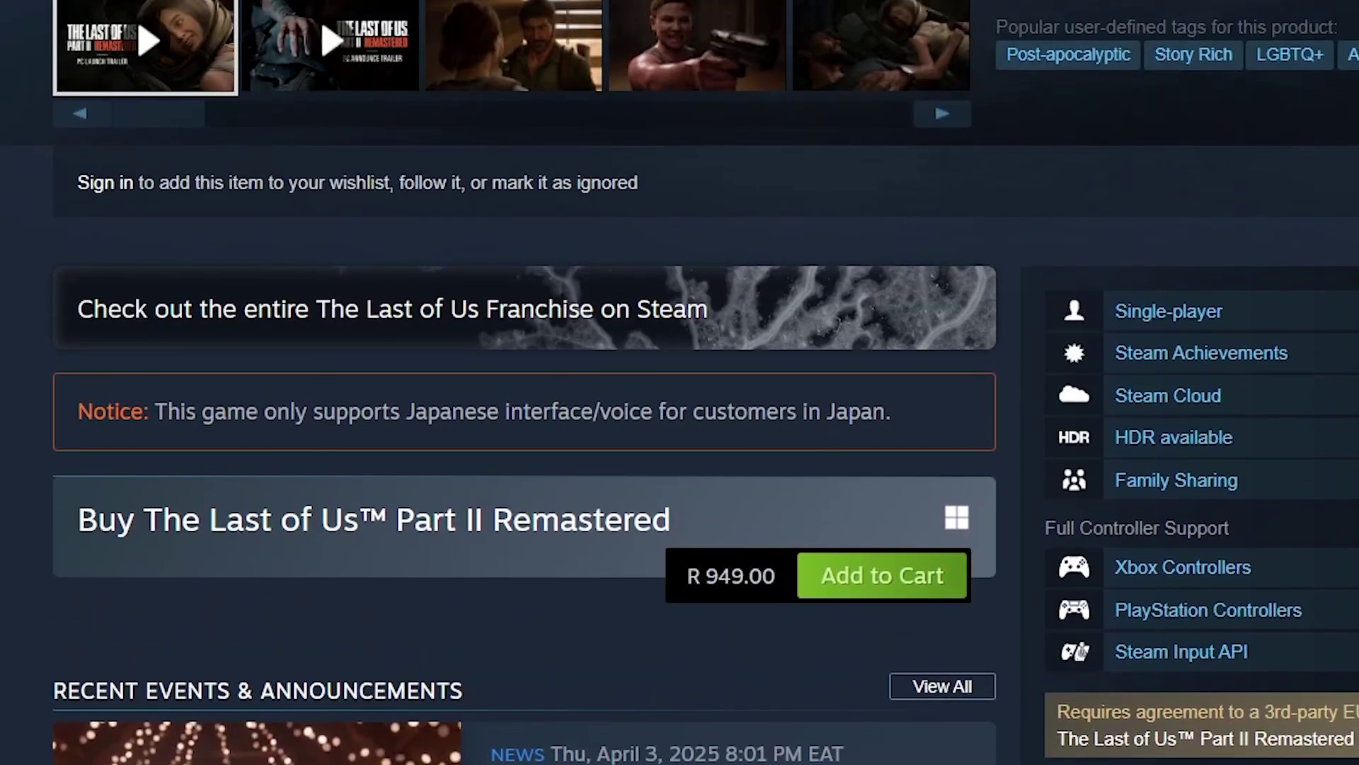
{"action": "scroll", "coordinate": [524, 382], "scroll_direction": "down", "scroll_amount": 10}
{"action": "scroll", "coordinate": [524, 382], "scroll_direction": "down", "scroll_amount": 15}
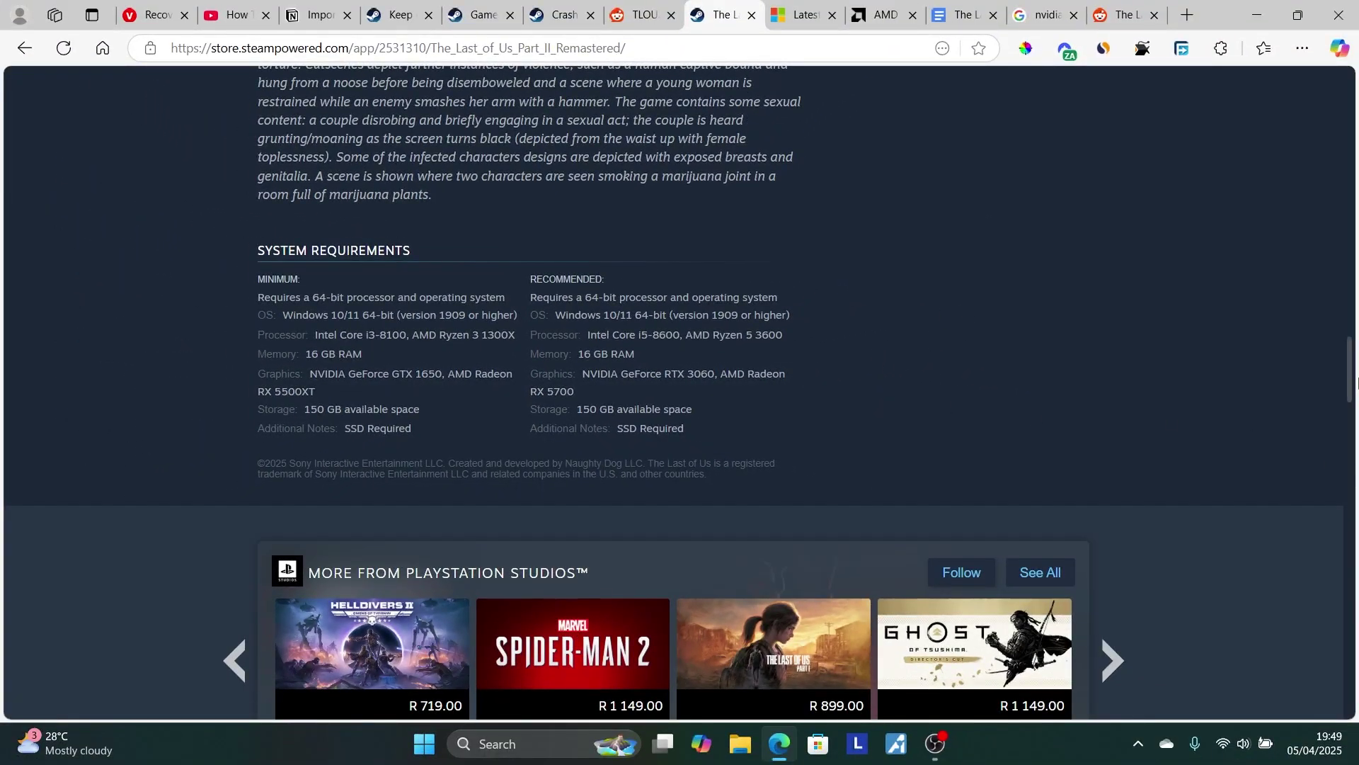
{"action": "scroll", "coordinate": [1353, 381], "scroll_direction": "up", "scroll_amount": 20}
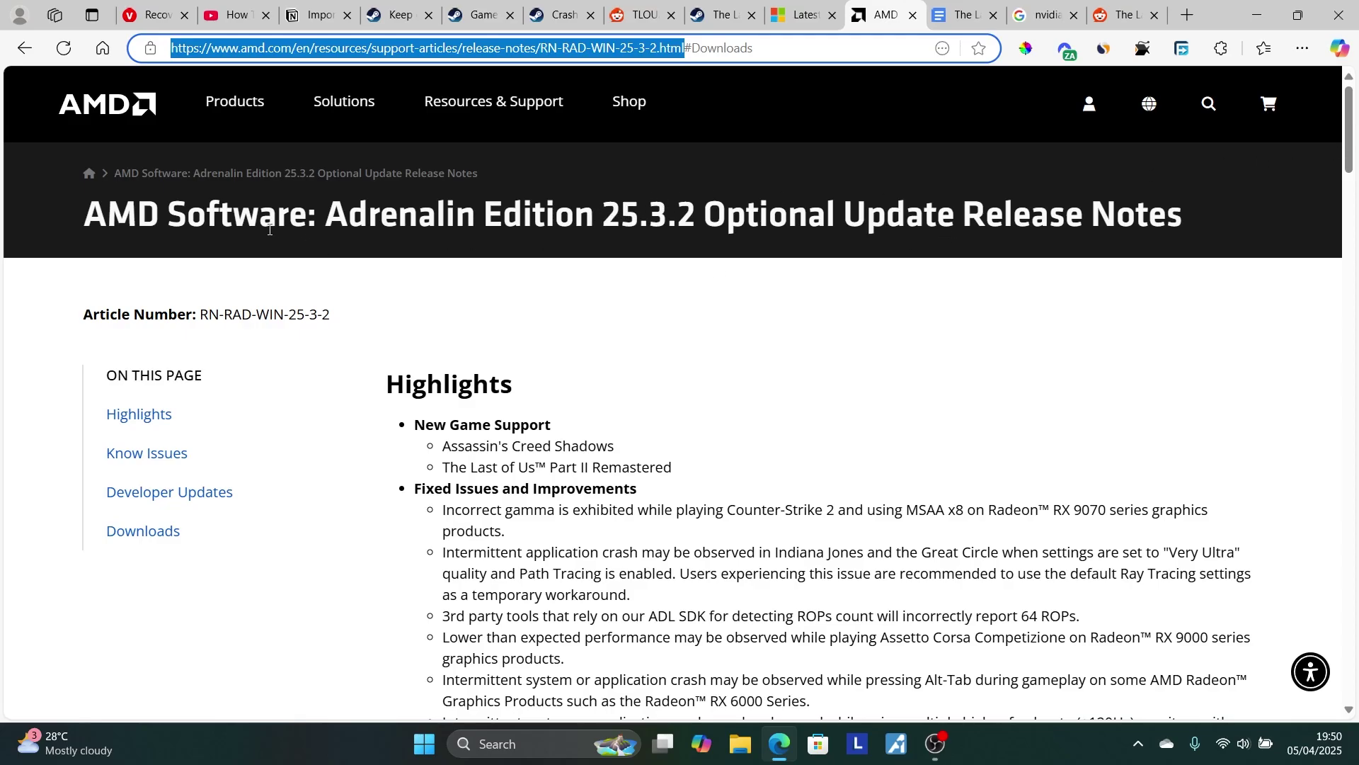
Jump to the Downloads section of the Adrenalin 25.3.2 release notes, then return to the top.
{"action": "left_click", "coordinate": [151, 538]}
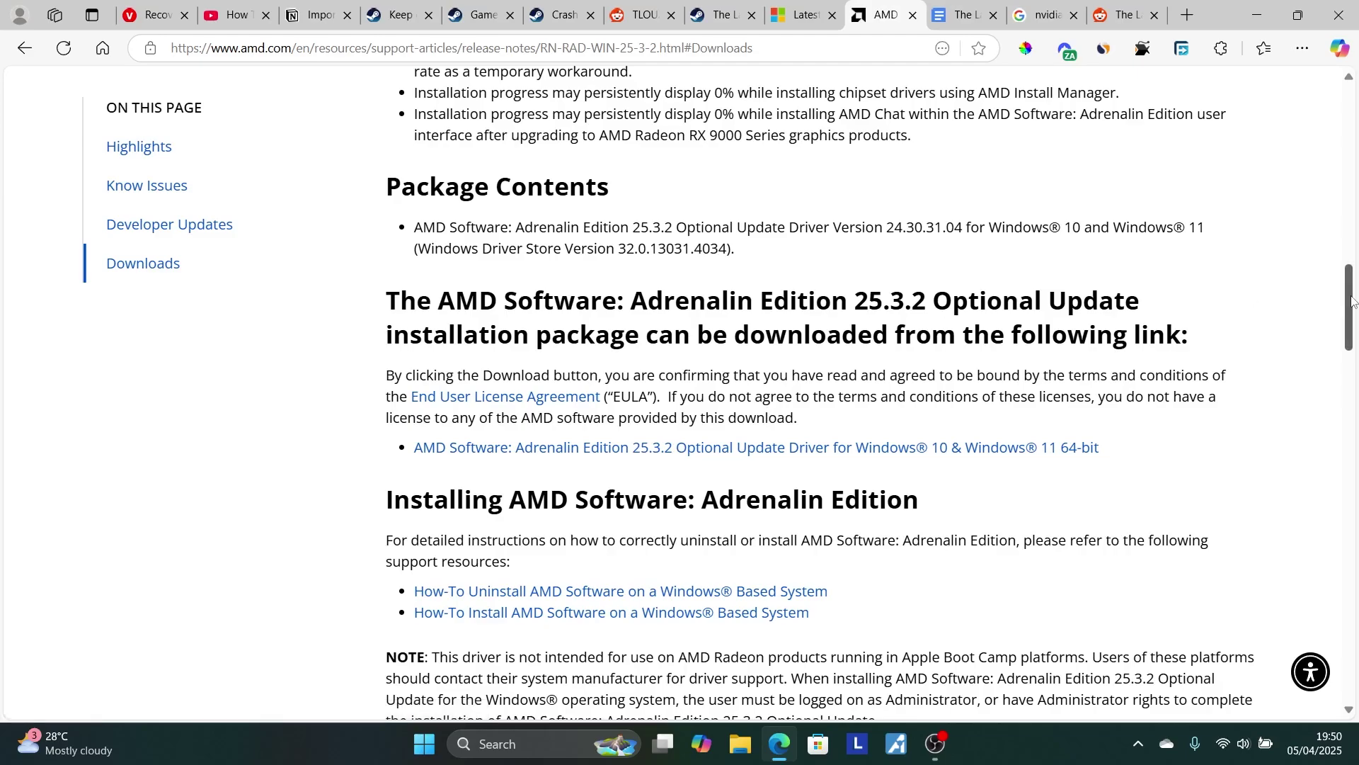
{"action": "left_click_drag", "start_coordinate": [1348, 301], "coordinate": [1348, 131]}
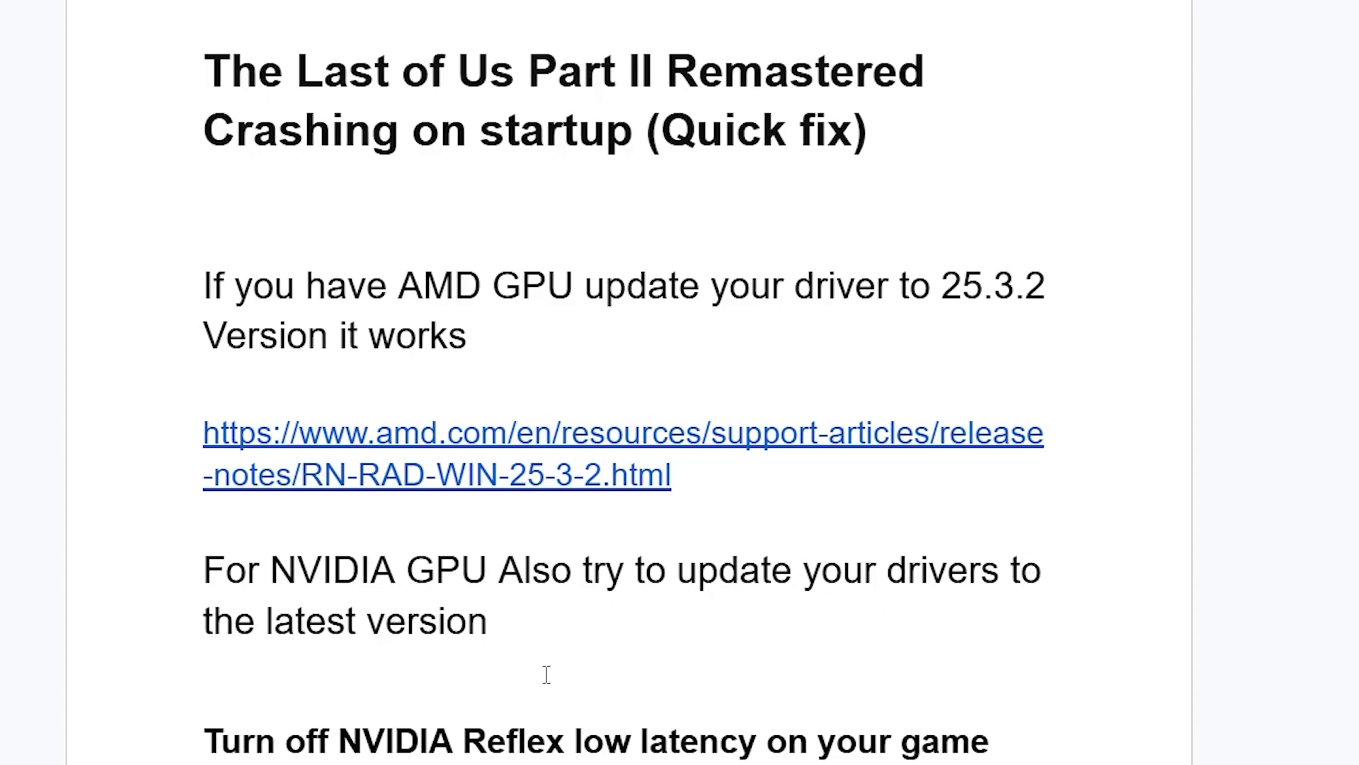
Check the NVIDIA app's Drivers page for a Game Ready update, then minimize the app.
{"action": "key", "text": "super"}
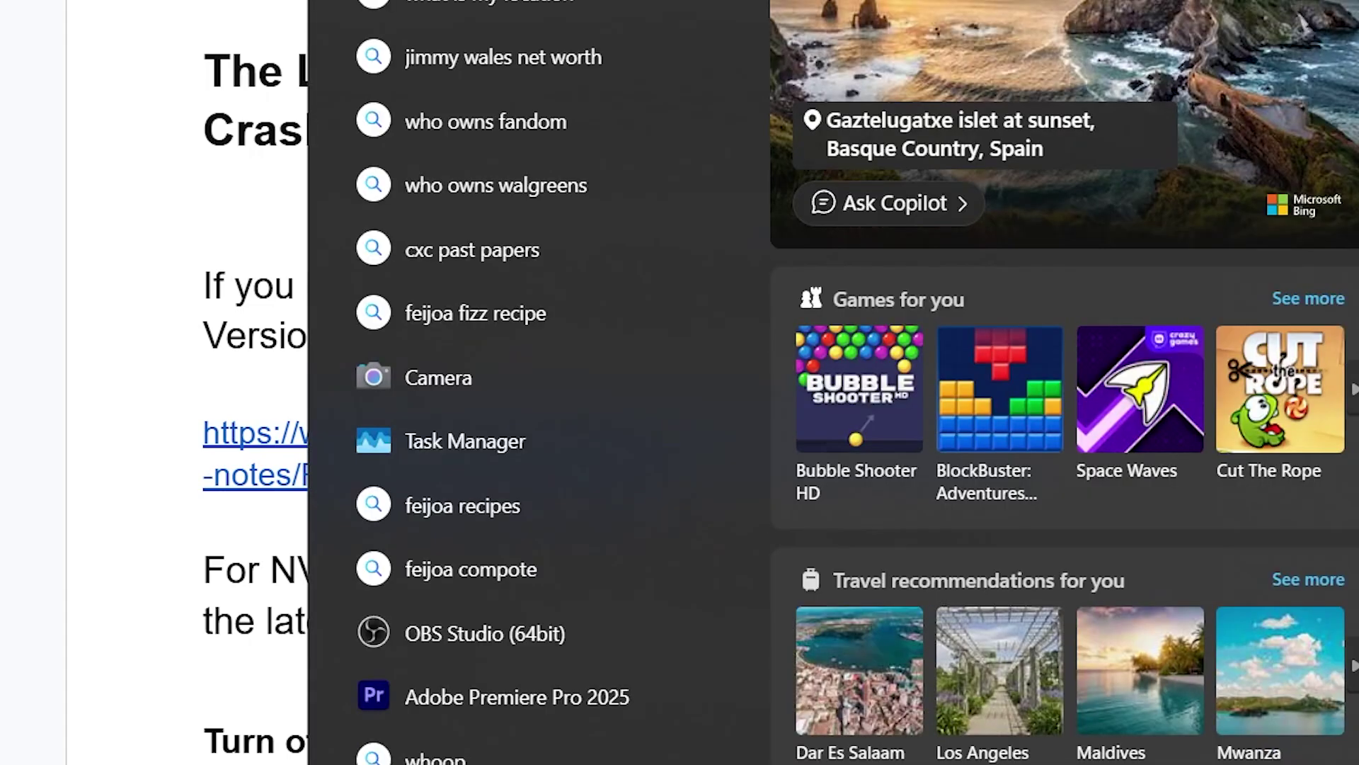
{"action": "type", "text": "nvi"}
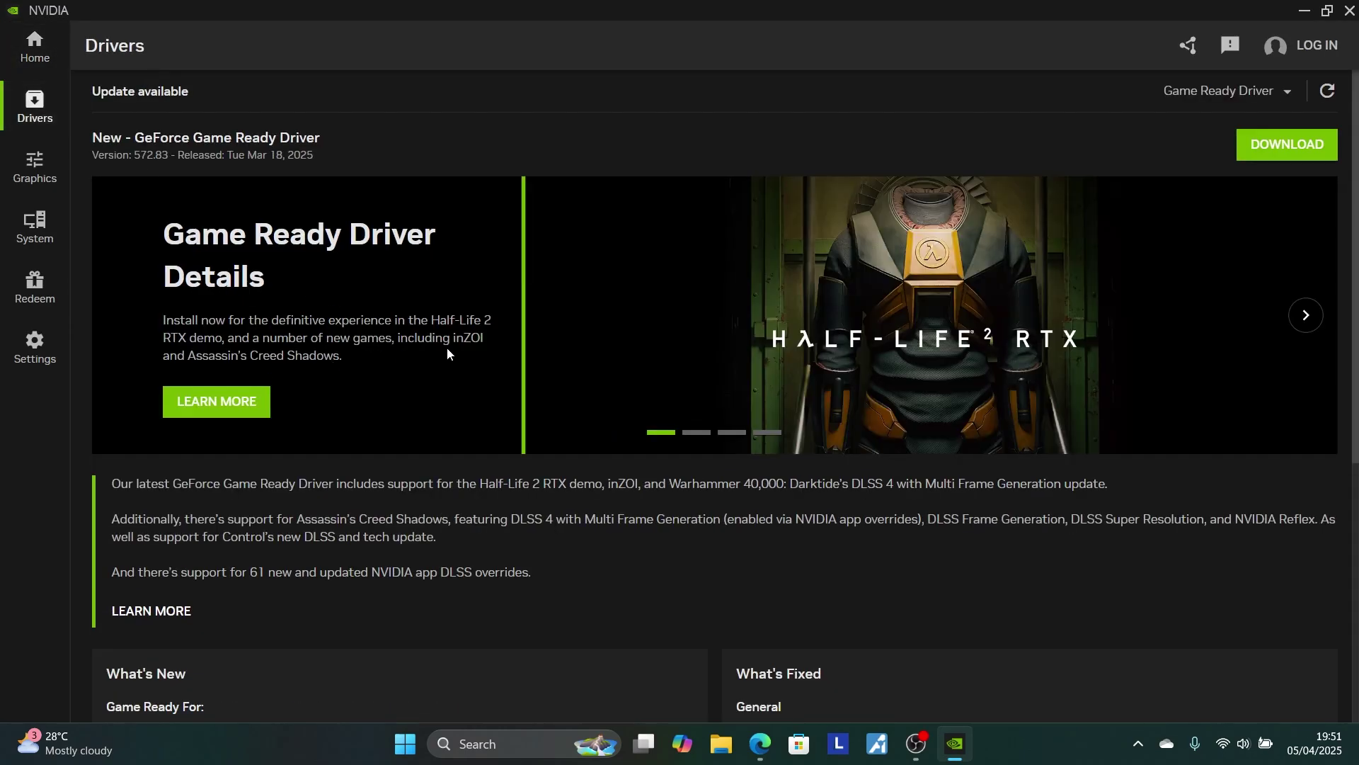
{"action": "left_click", "coordinate": [1303, 13]}
{"action": "left_click_drag", "start_coordinate": [1296, 242], "coordinate": [1311, 372]}
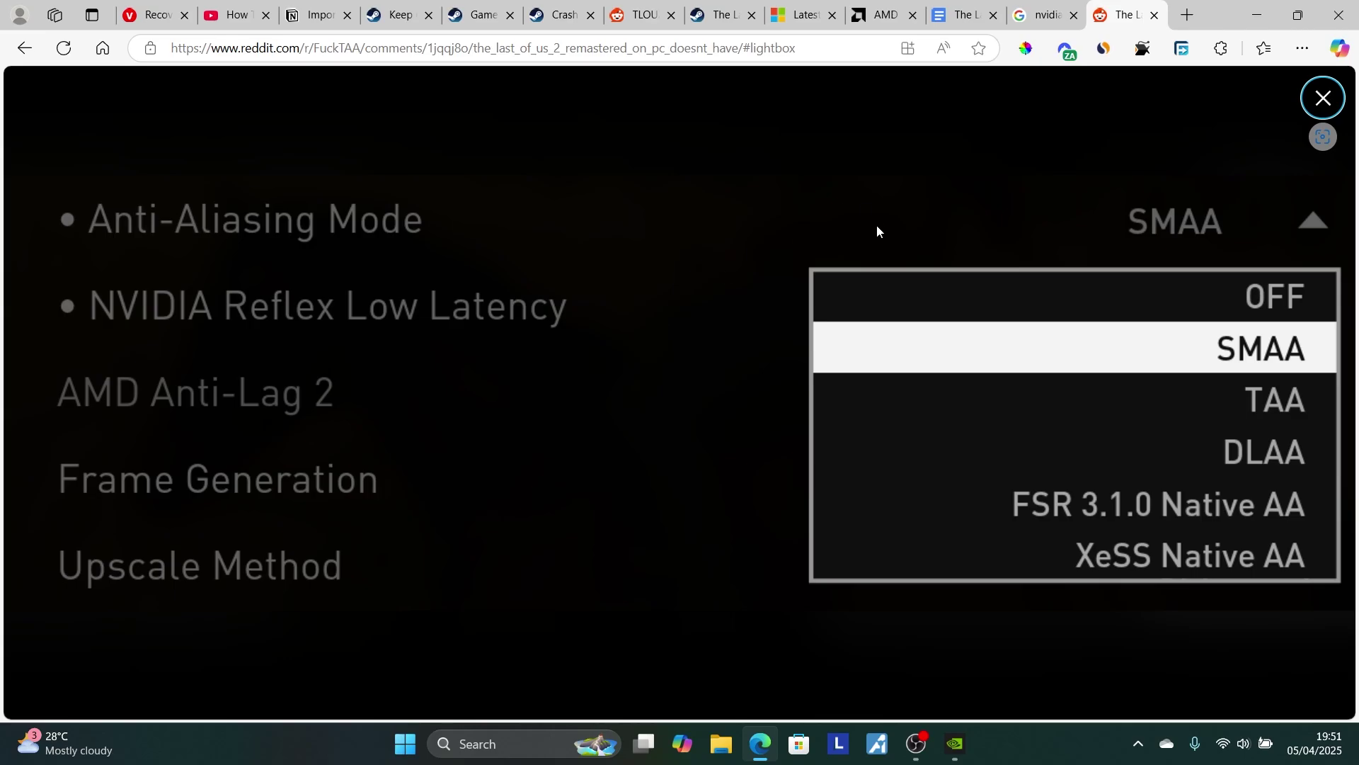
{"action": "left_click", "coordinate": [963, 9]}
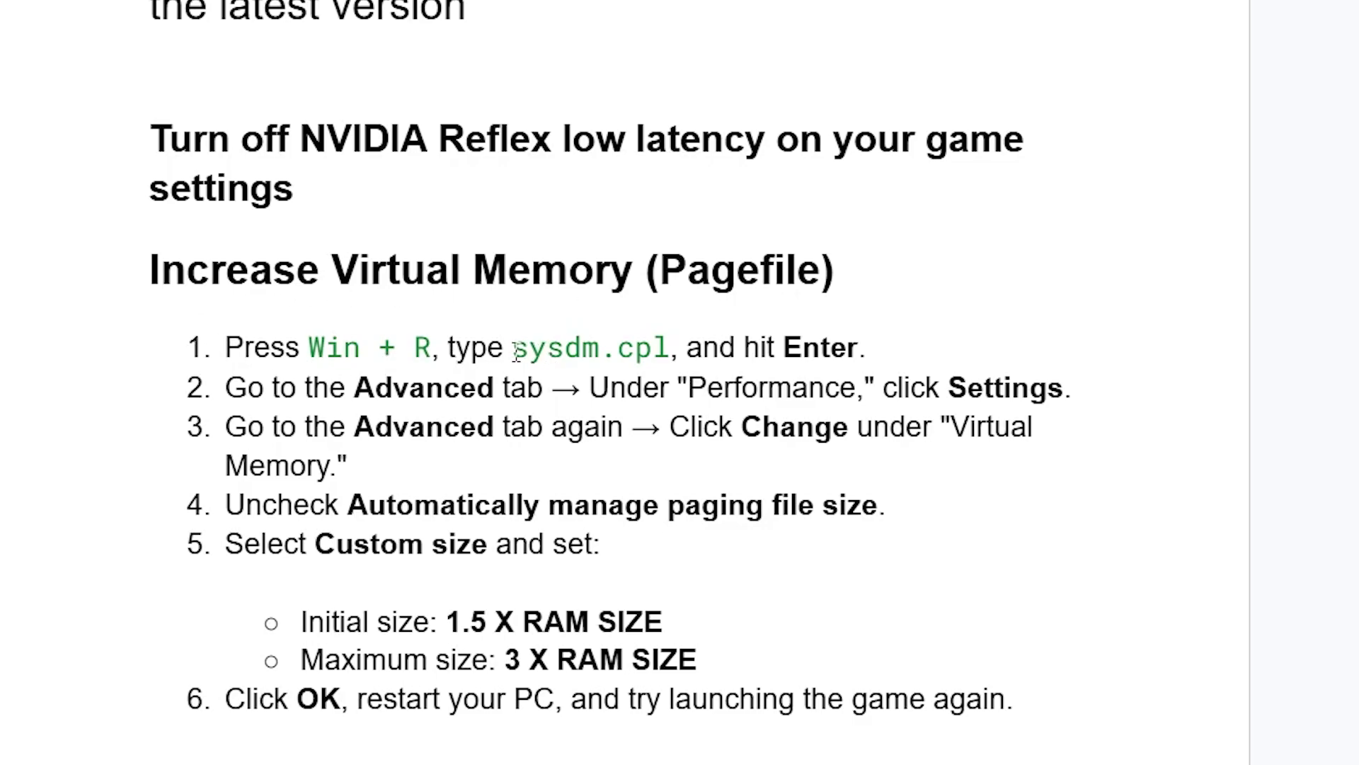
Copy the sysdm.cpl command from step 1 of the guide and run it via Win+R.
{"action": "left_click_drag", "start_coordinate": [515, 349], "coordinate": [675, 349]}
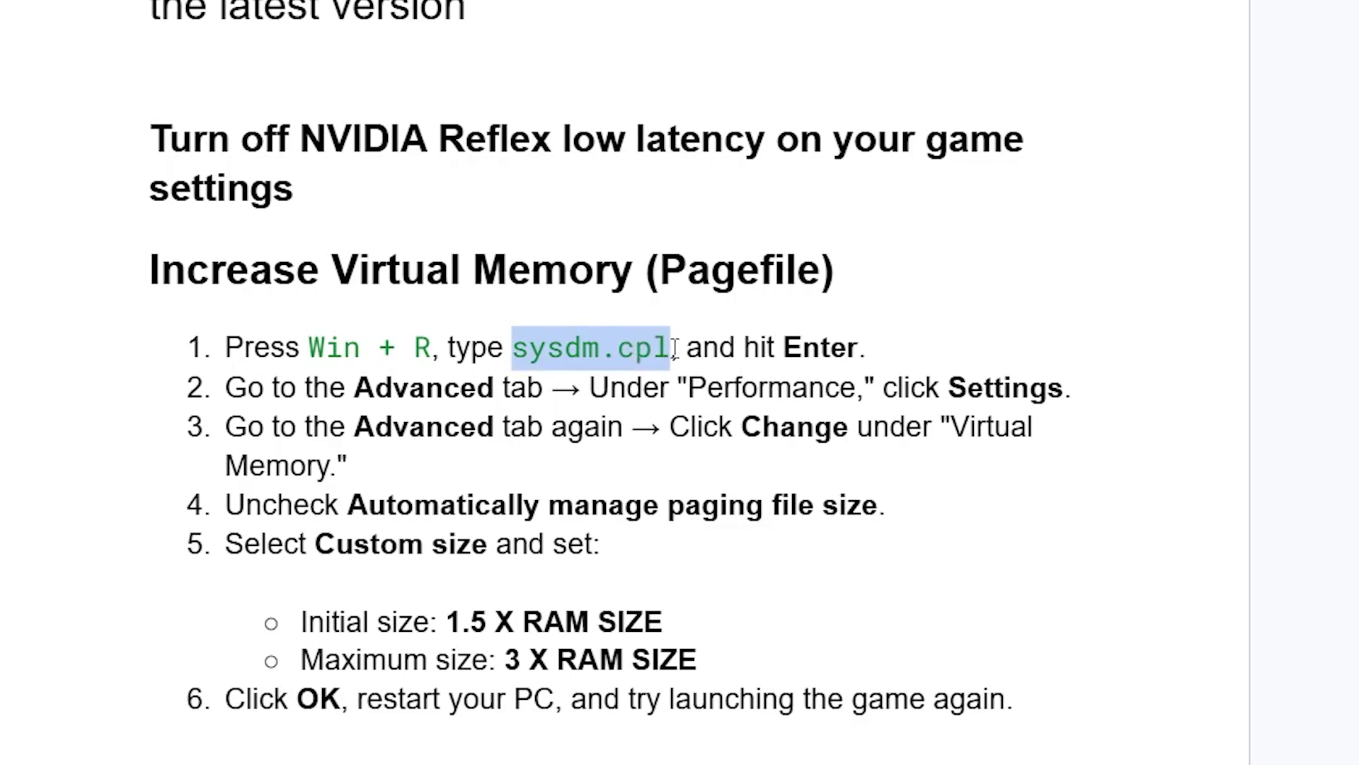
{"action": "right_click", "coordinate": [612, 346]}
{"action": "left_click", "coordinate": [674, 386]}
{"action": "key", "text": "super+r"}
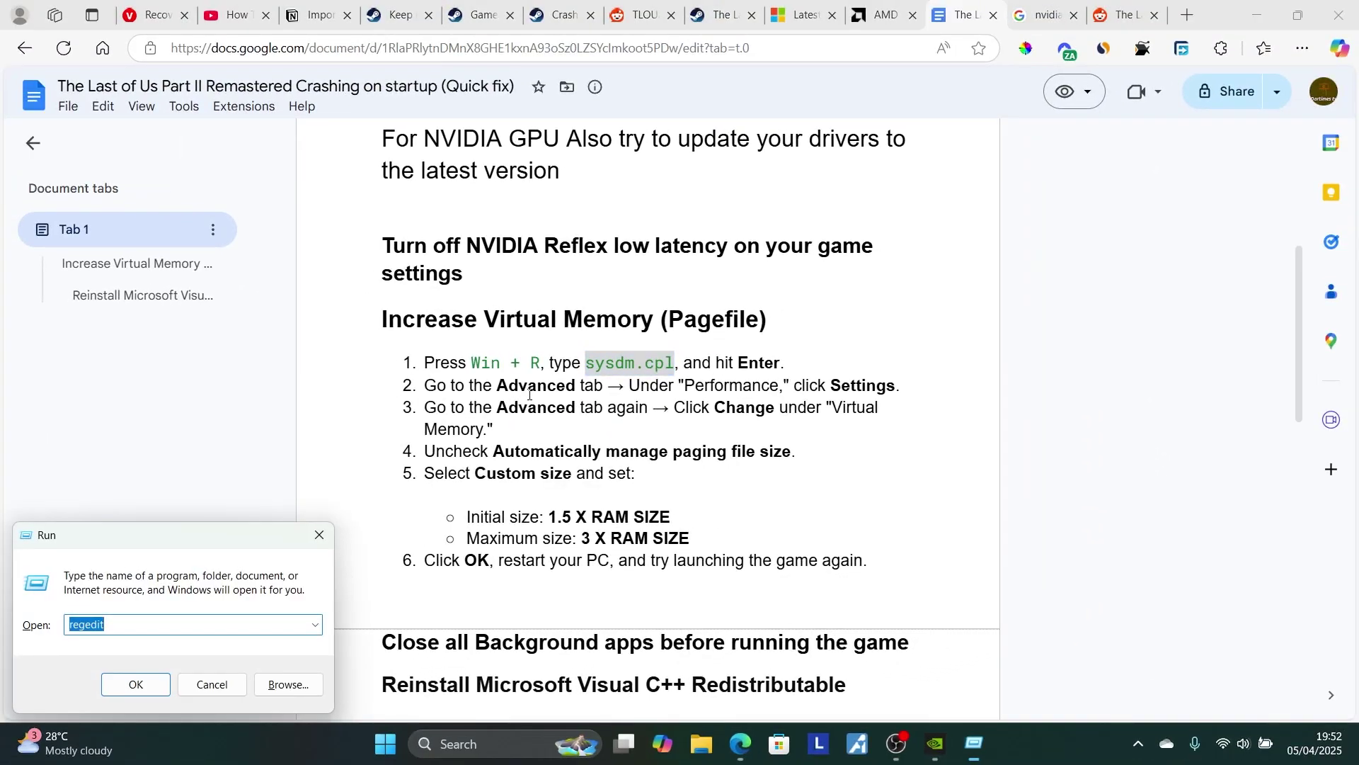
{"action": "key", "text": "ctrl+v"}
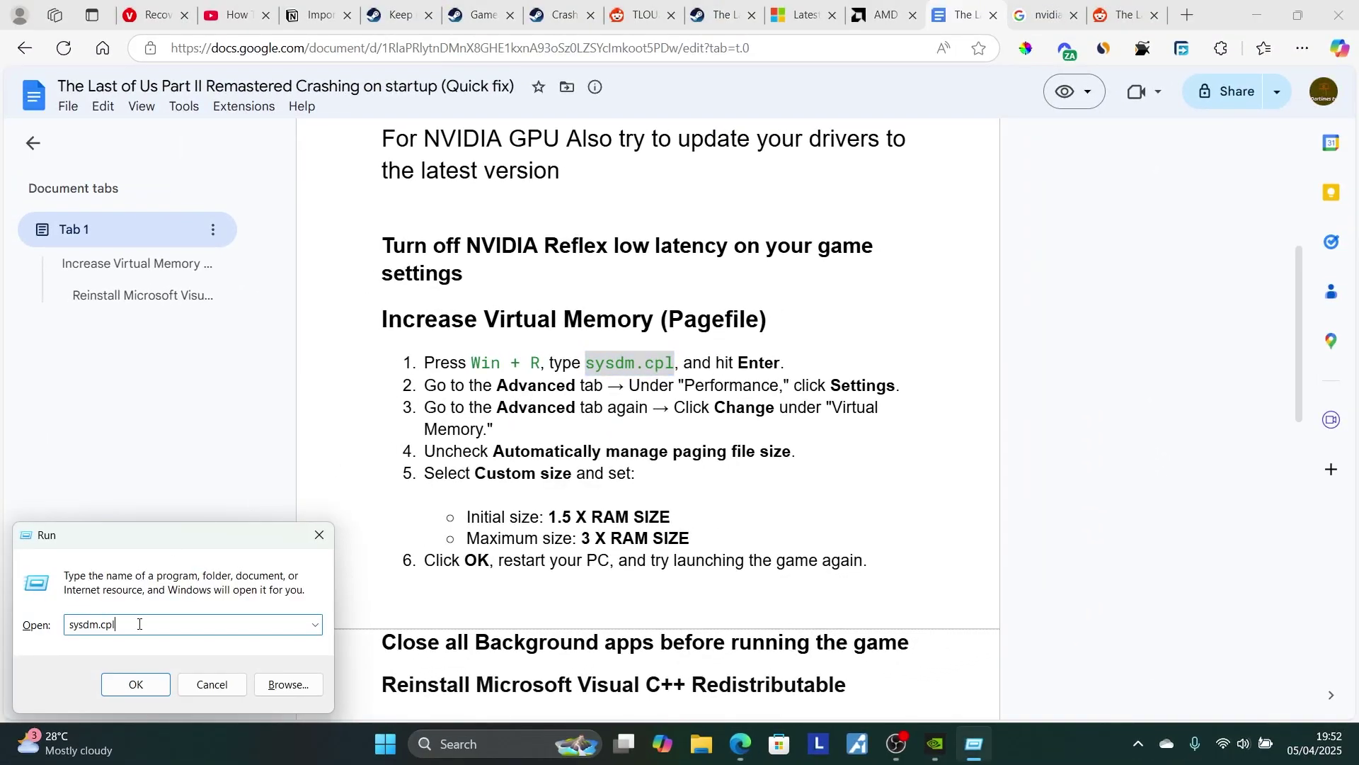
{"action": "left_click", "coordinate": [134, 683]}
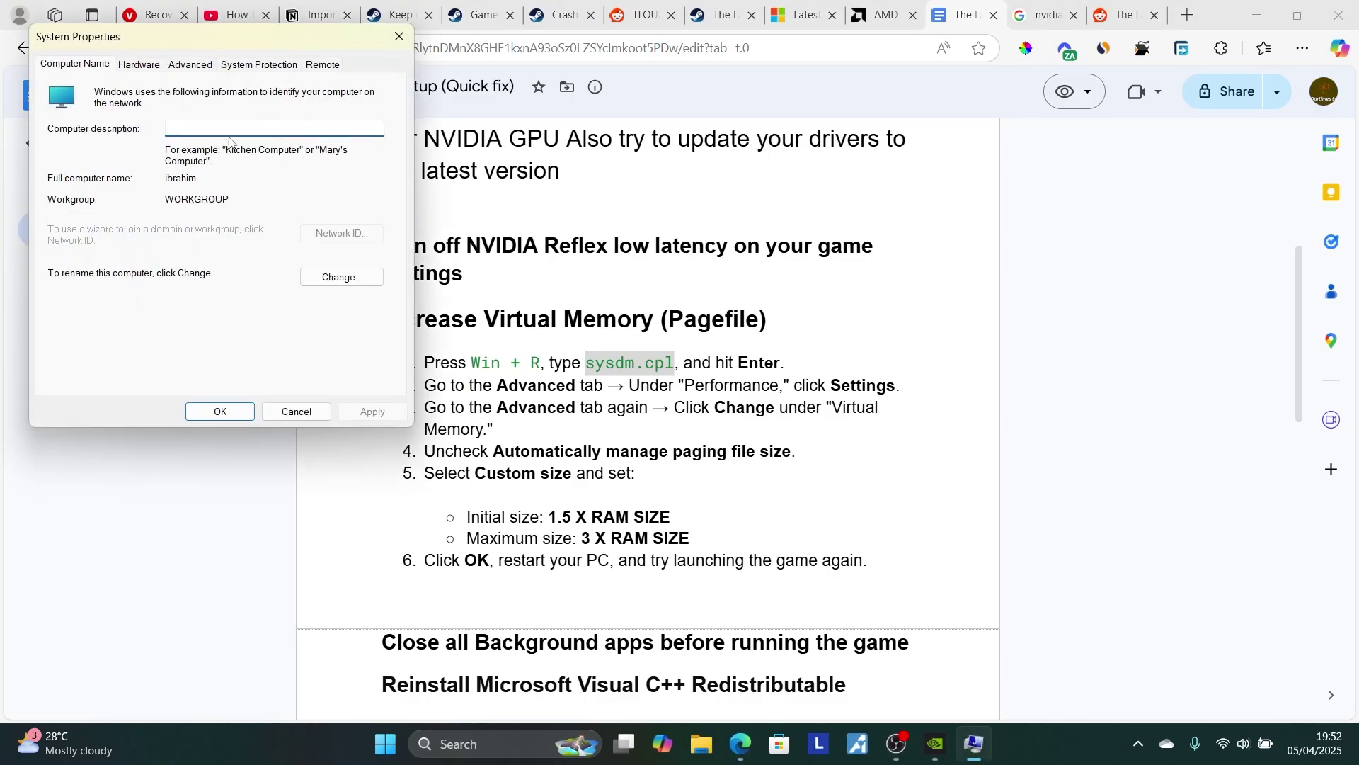
In Performance Options' Virtual Memory, disable automatic paging file management and choose Custom size for C:.
{"action": "left_click", "coordinate": [186, 65]}
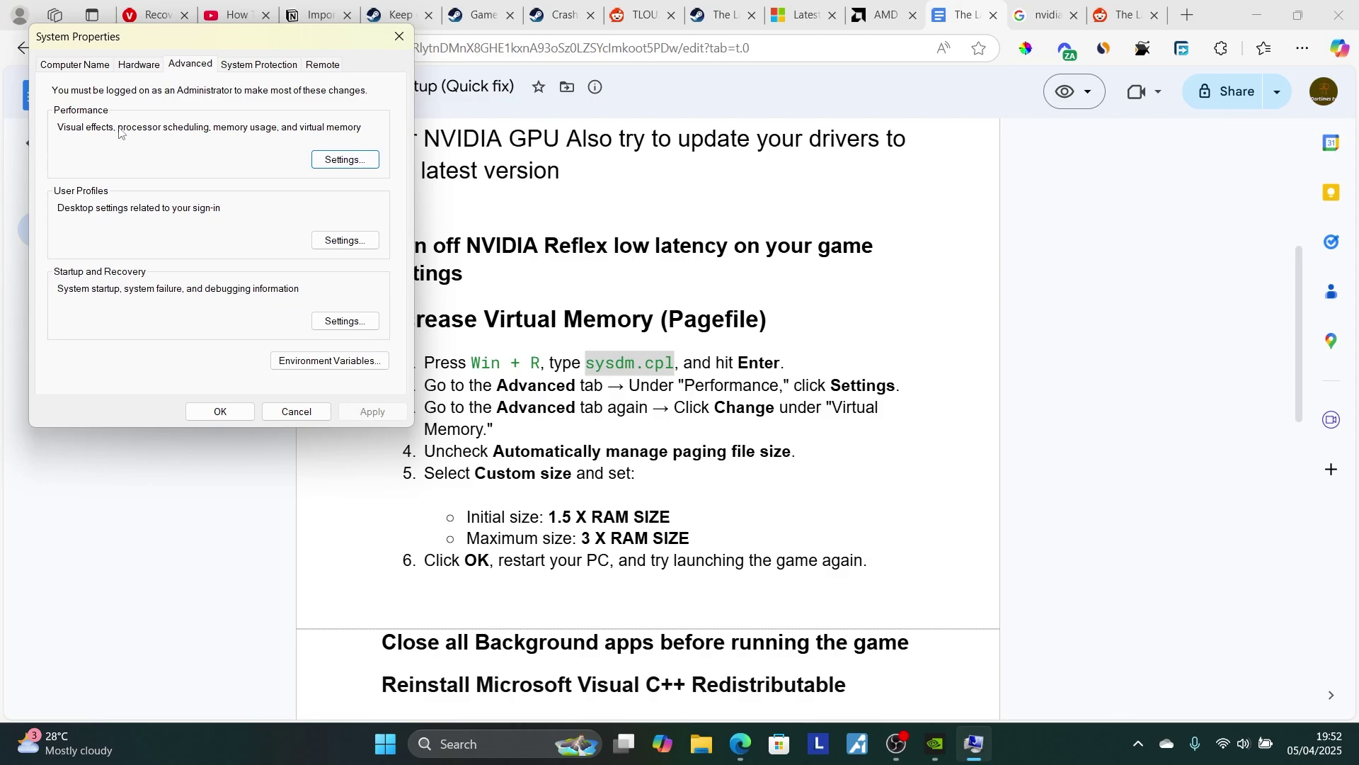
{"action": "left_click", "coordinate": [341, 160]}
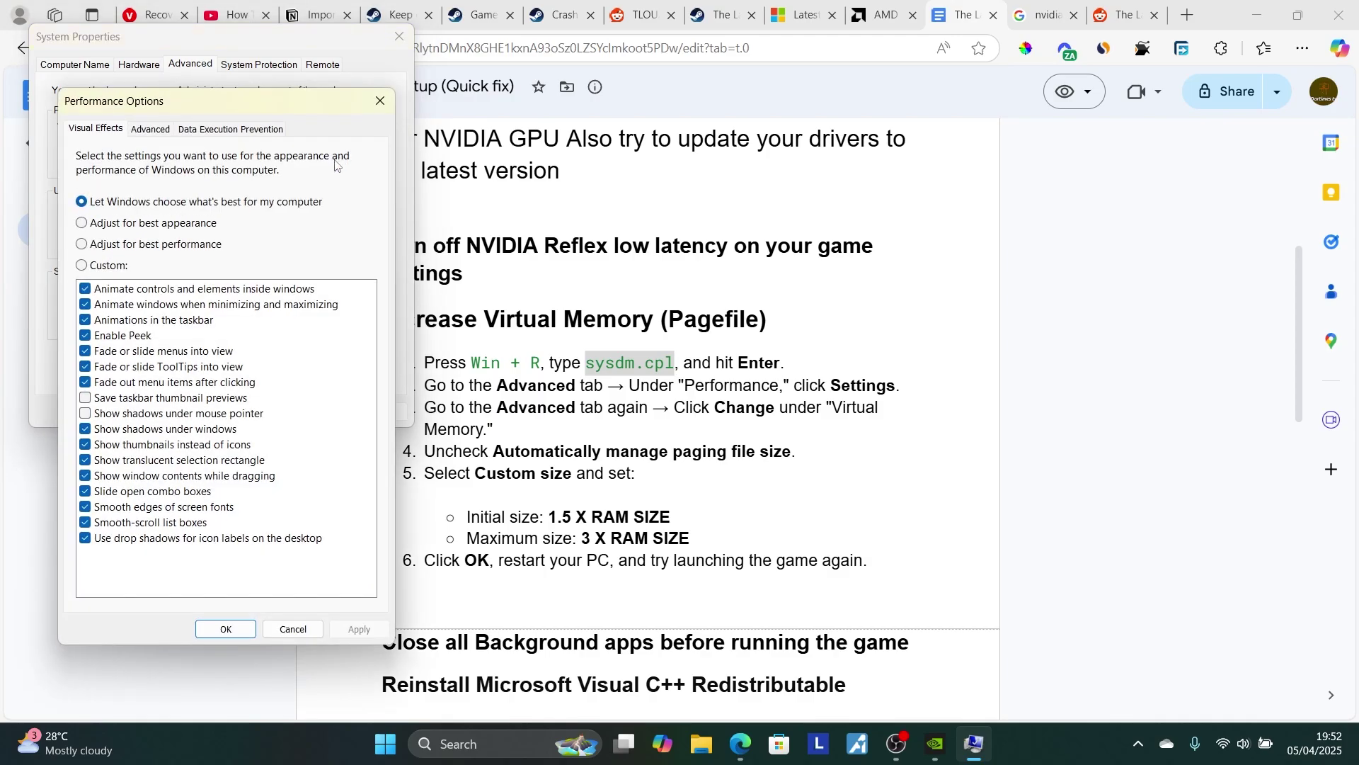
{"action": "left_click", "coordinate": [151, 129]}
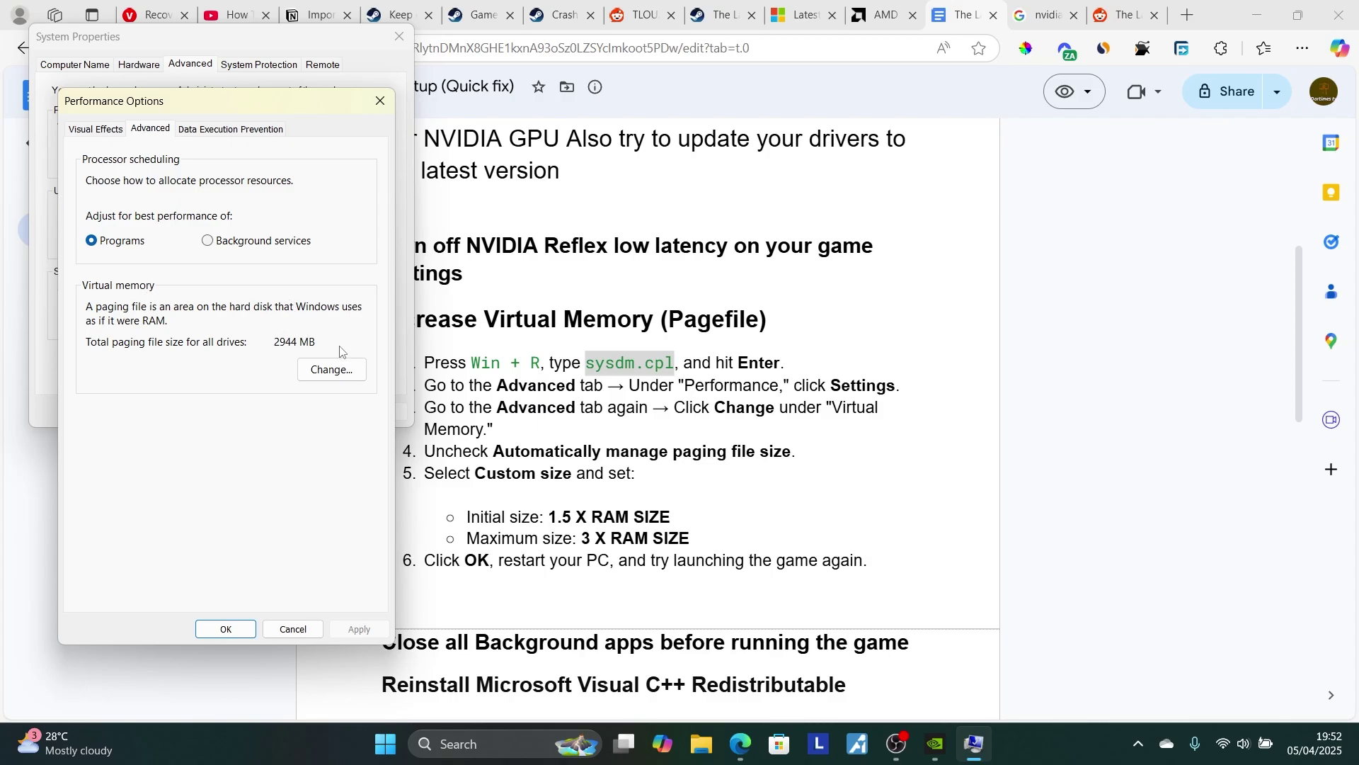
{"action": "left_click", "coordinate": [331, 369]}
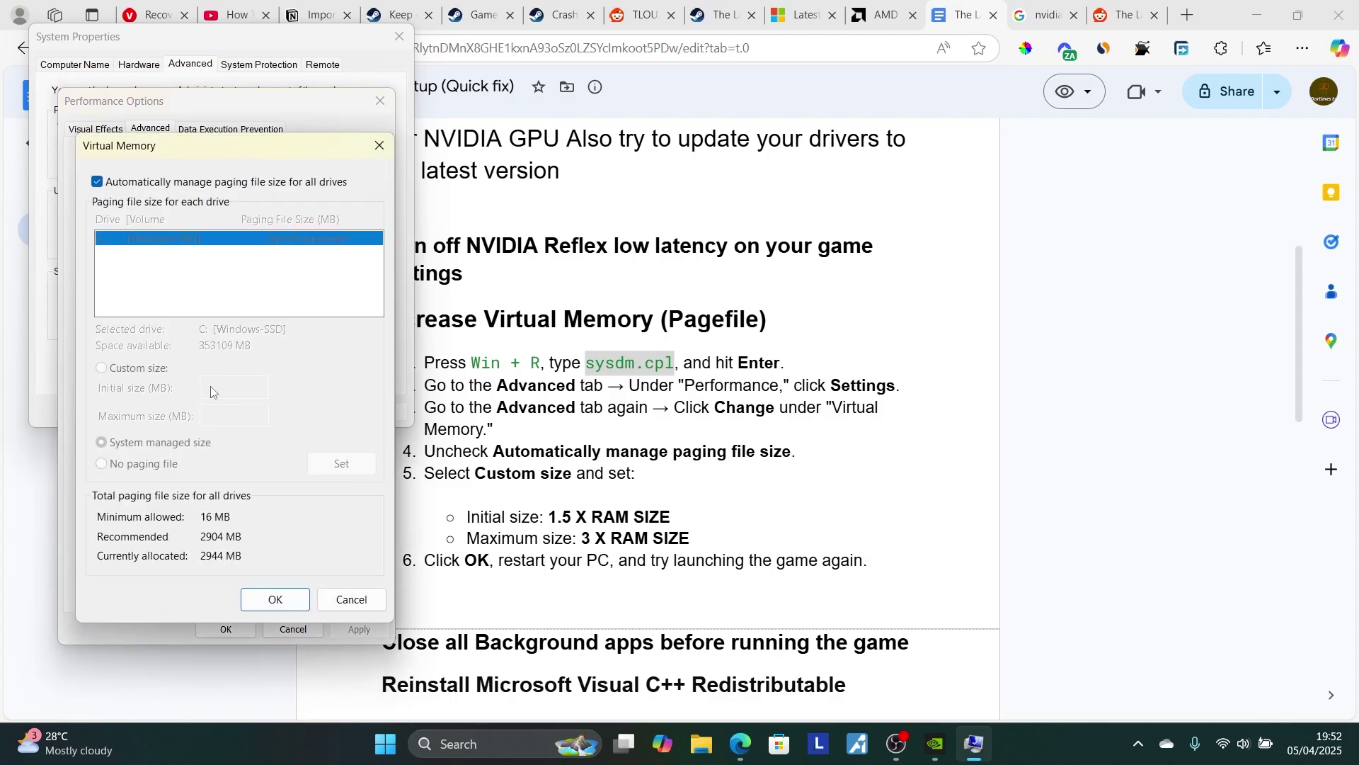
{"action": "left_click", "coordinate": [99, 184]}
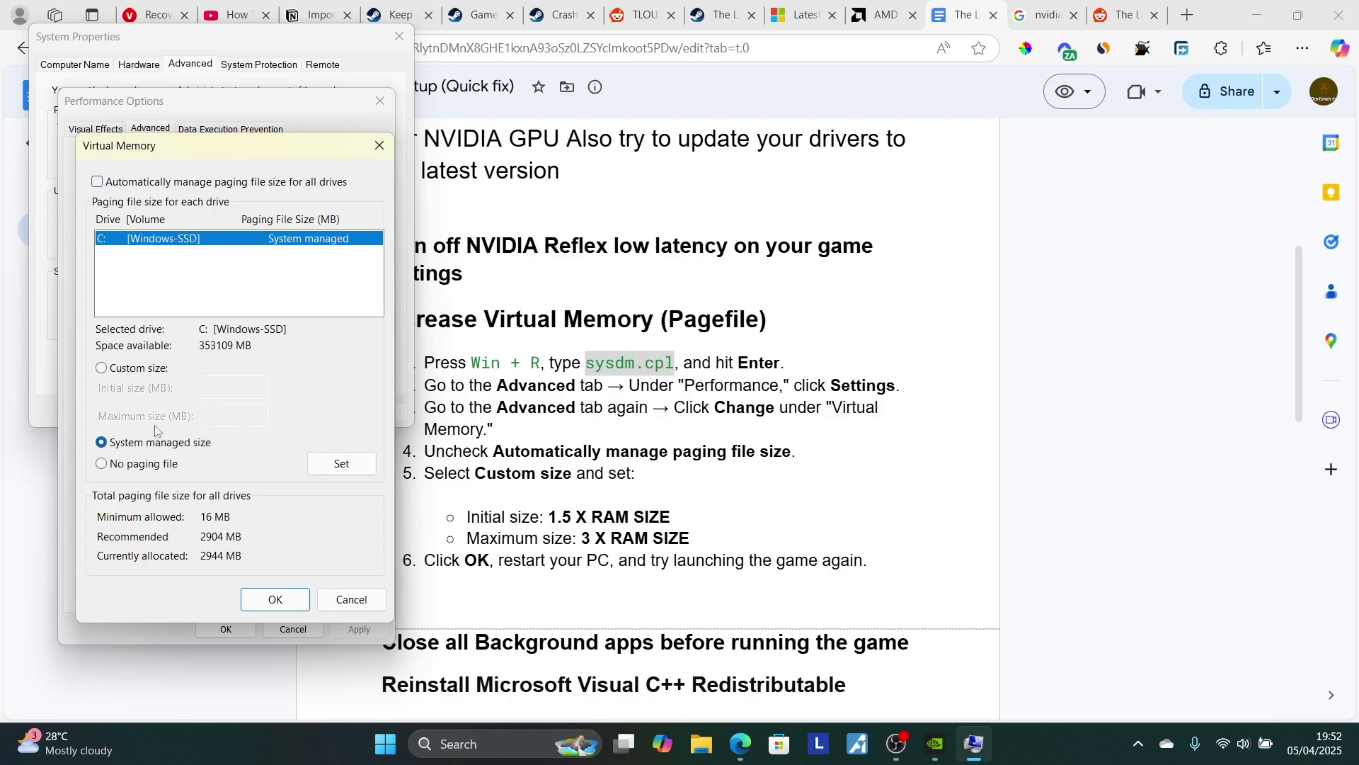
{"action": "left_click", "coordinate": [103, 368]}
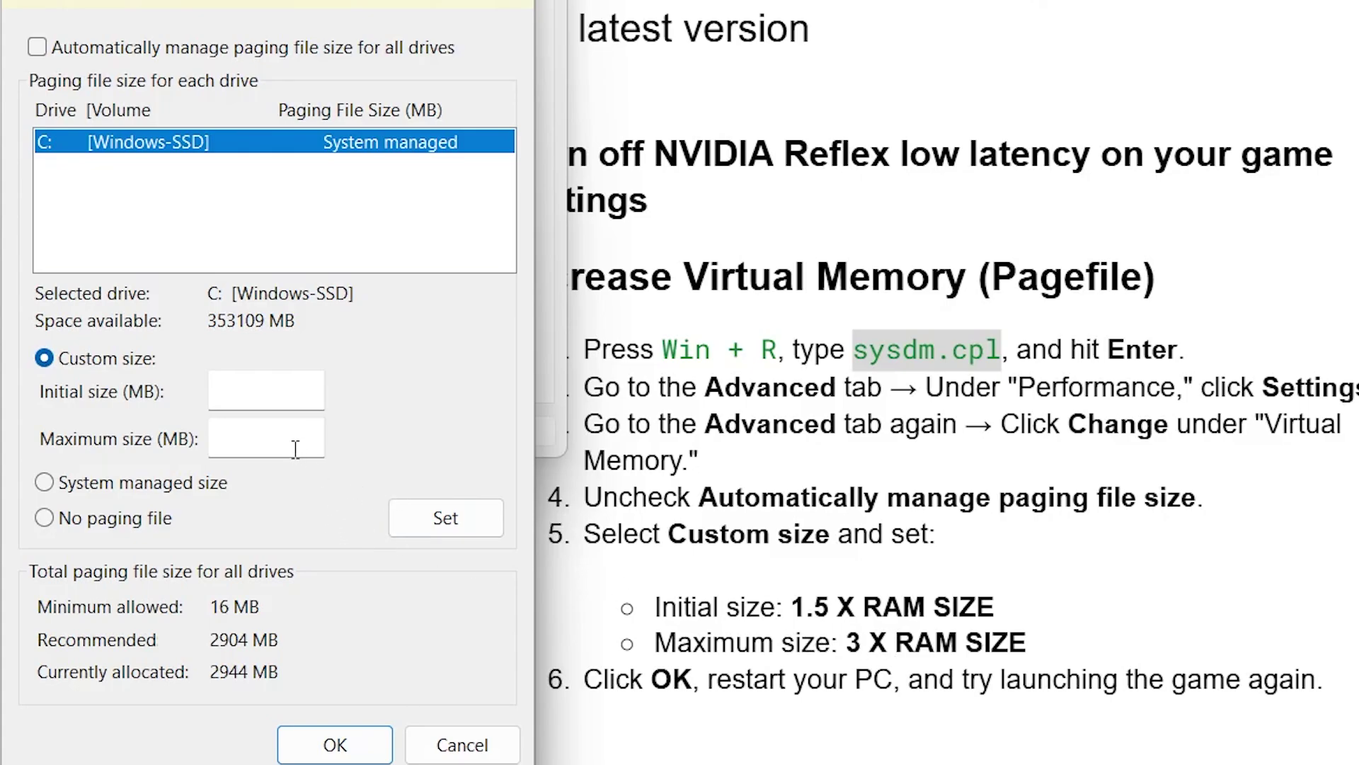
Enter 48000 MB as the maximum paging file size, then close Virtual Memory and Performance Options.
{"action": "left_click", "coordinate": [273, 435]}
{"action": "type", "text": "4"}
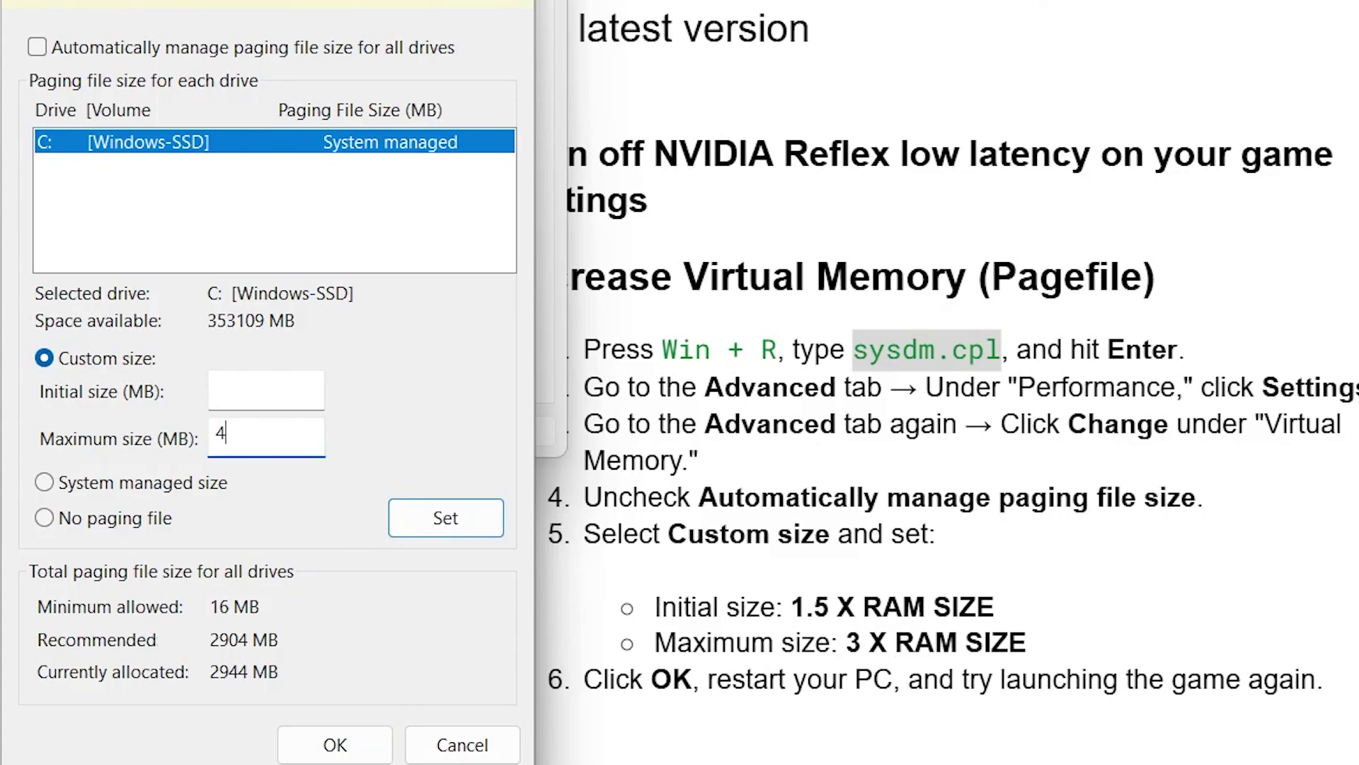
{"action": "type", "text": "80000"}
{"action": "key", "text": "BackSpace"}
{"action": "left_click", "coordinate": [521, 7]}
{"action": "key", "text": "Return"}
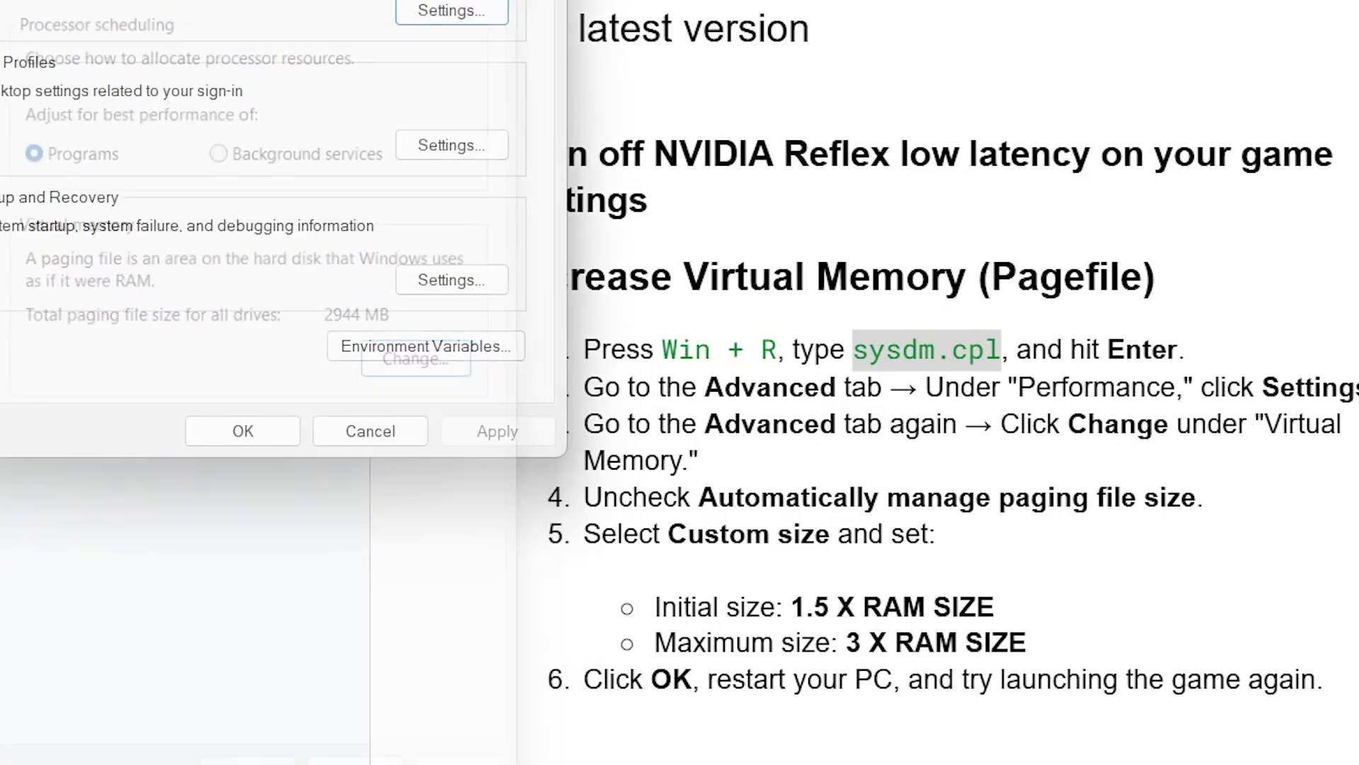
{"action": "key", "text": "Return"}
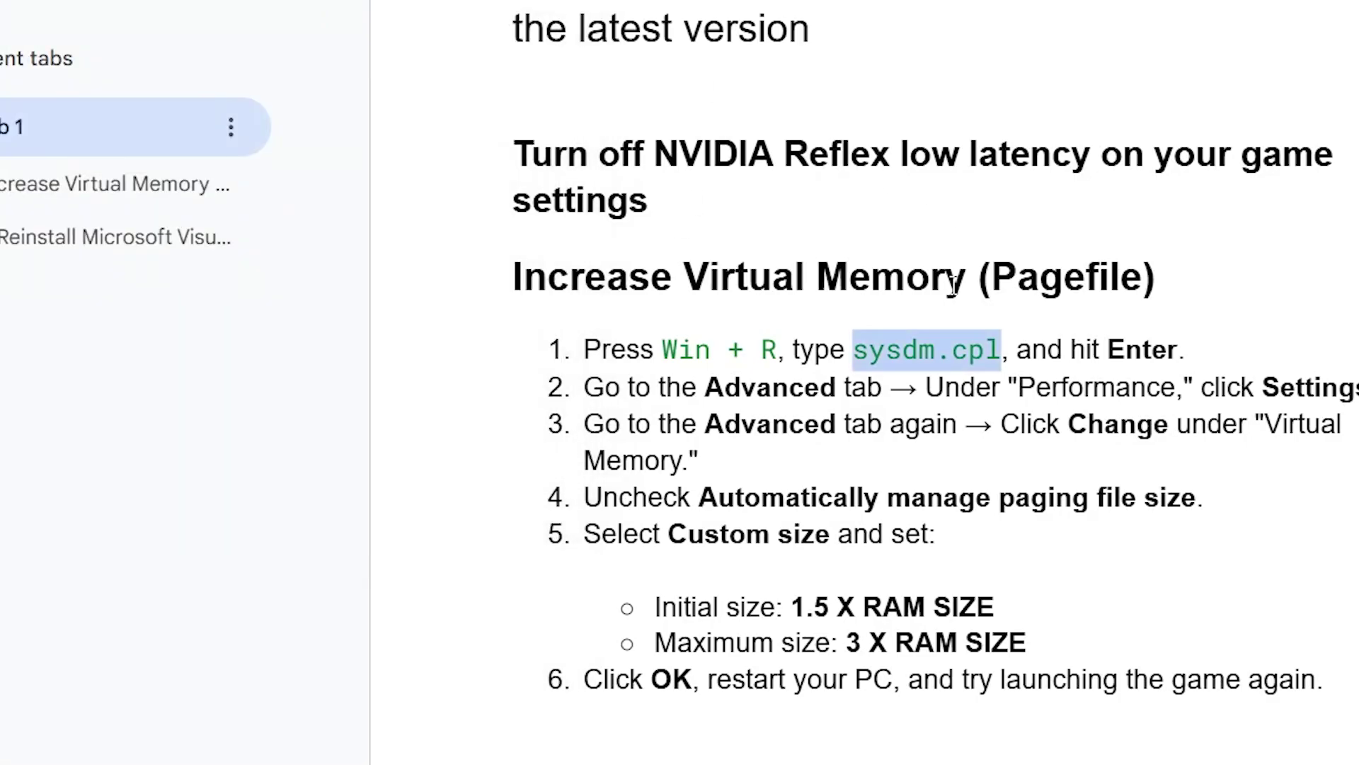
{"action": "scroll", "coordinate": [748, 383], "scroll_direction": "down", "scroll_amount": 5}
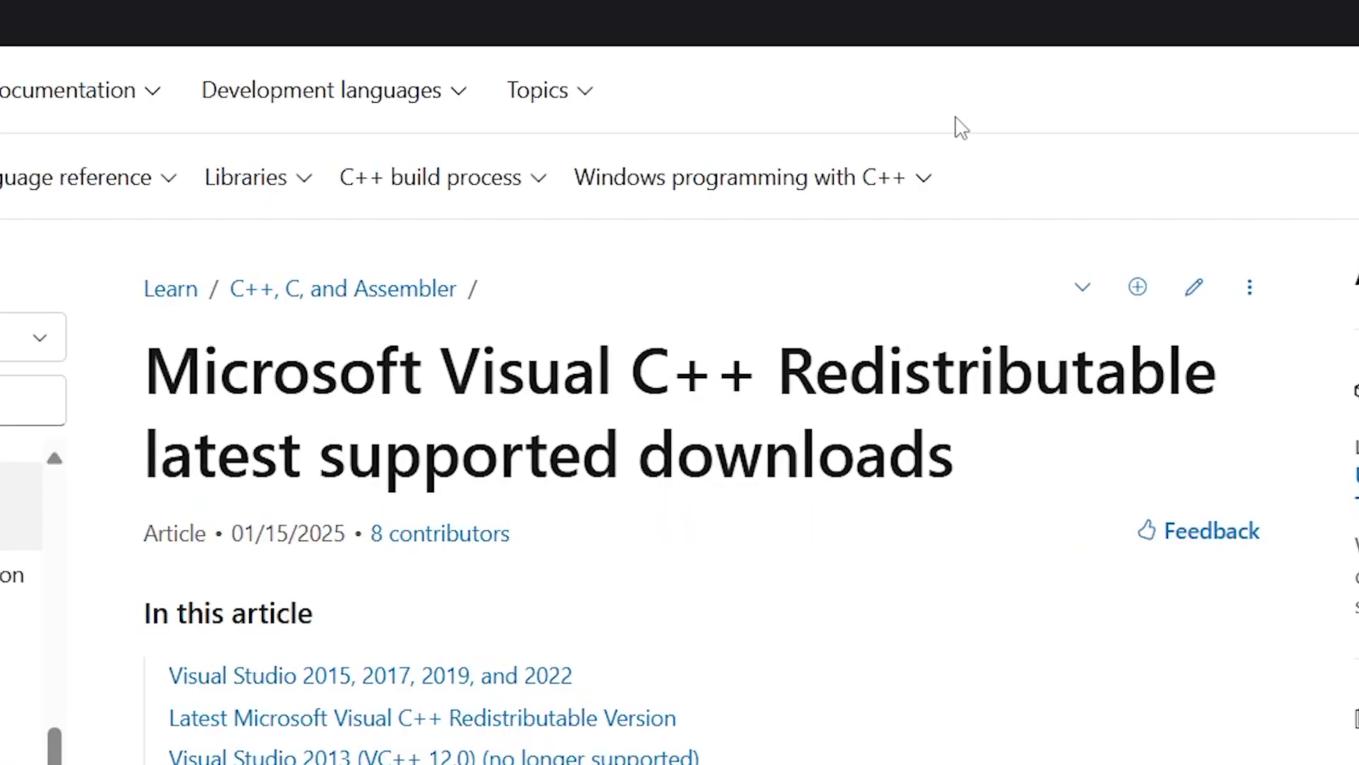
{"action": "scroll", "coordinate": [680, 425], "scroll_direction": "down", "scroll_amount": 20}
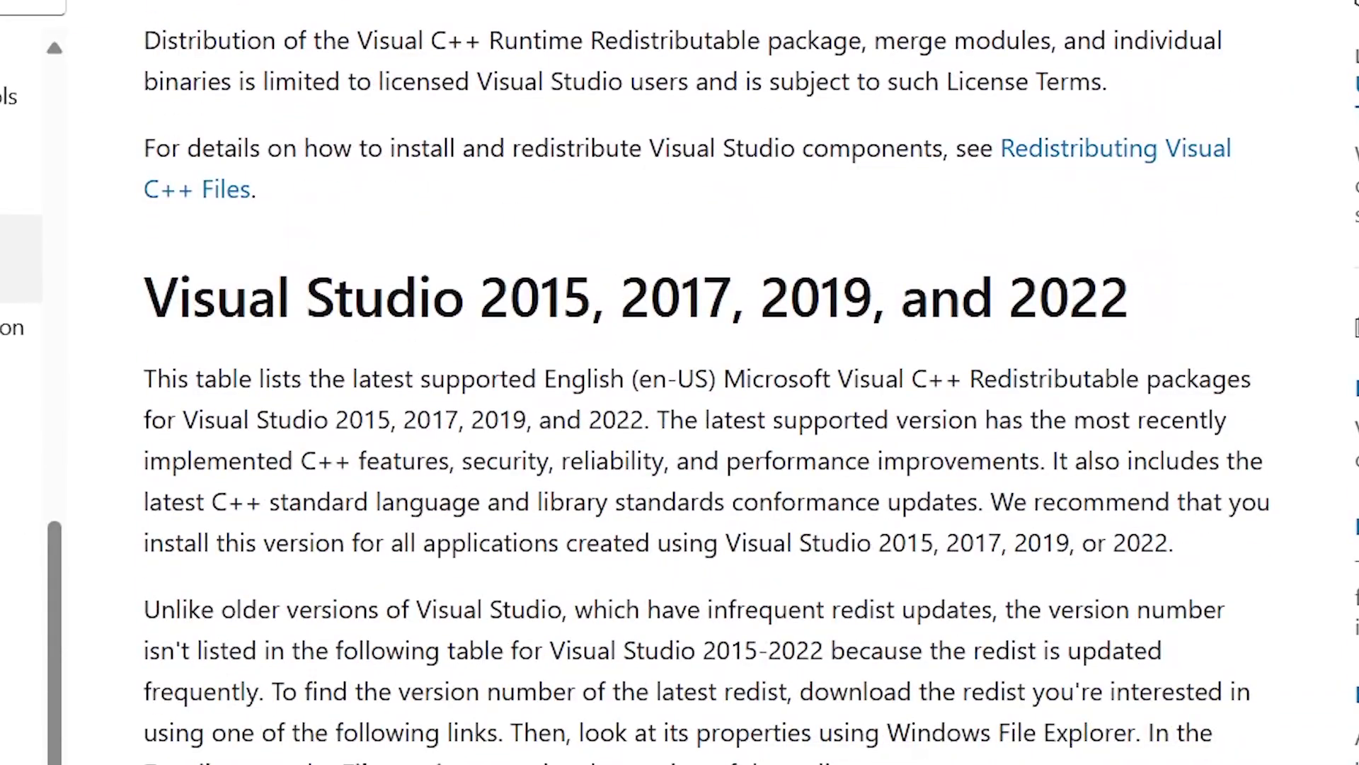
{"action": "scroll", "coordinate": [679, 425], "scroll_direction": "down", "scroll_amount": 8}
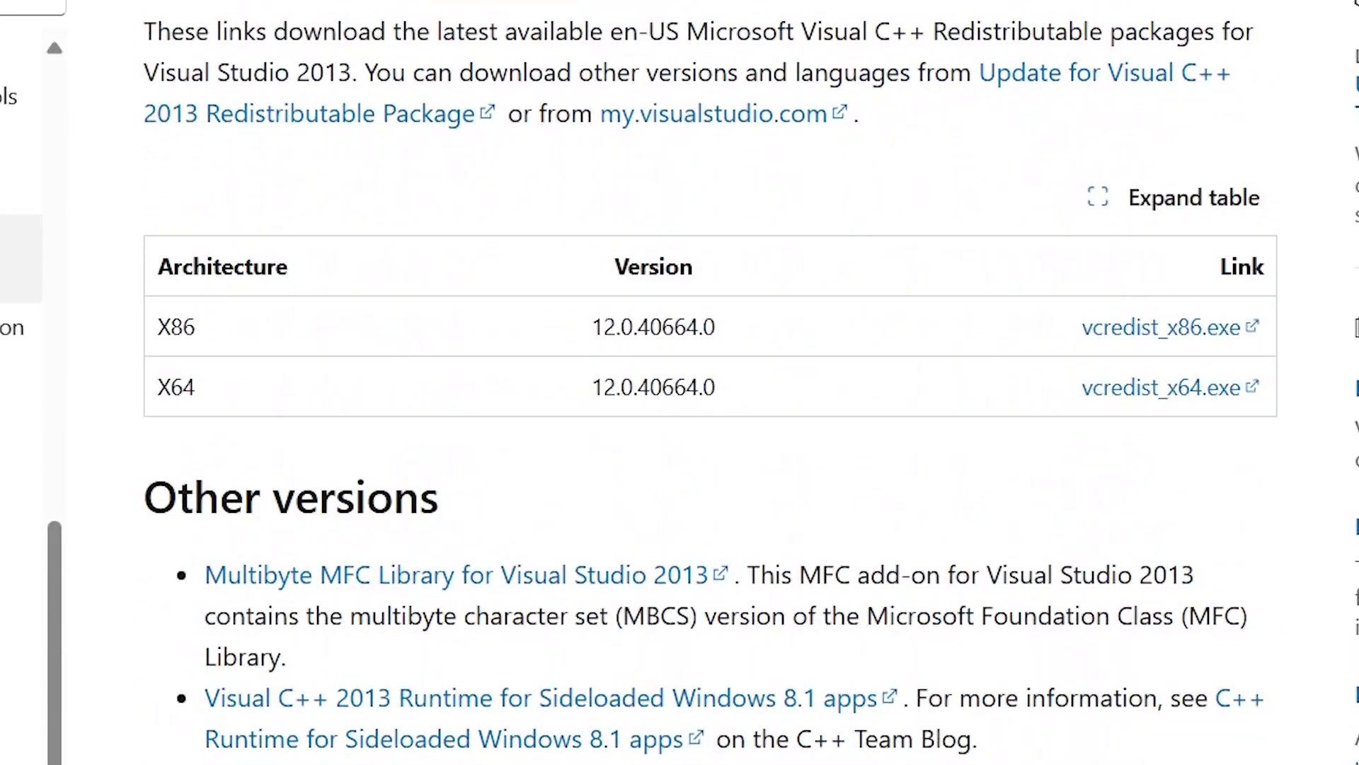
{"action": "scroll", "coordinate": [1252, 439], "scroll_direction": "down", "scroll_amount": 20}
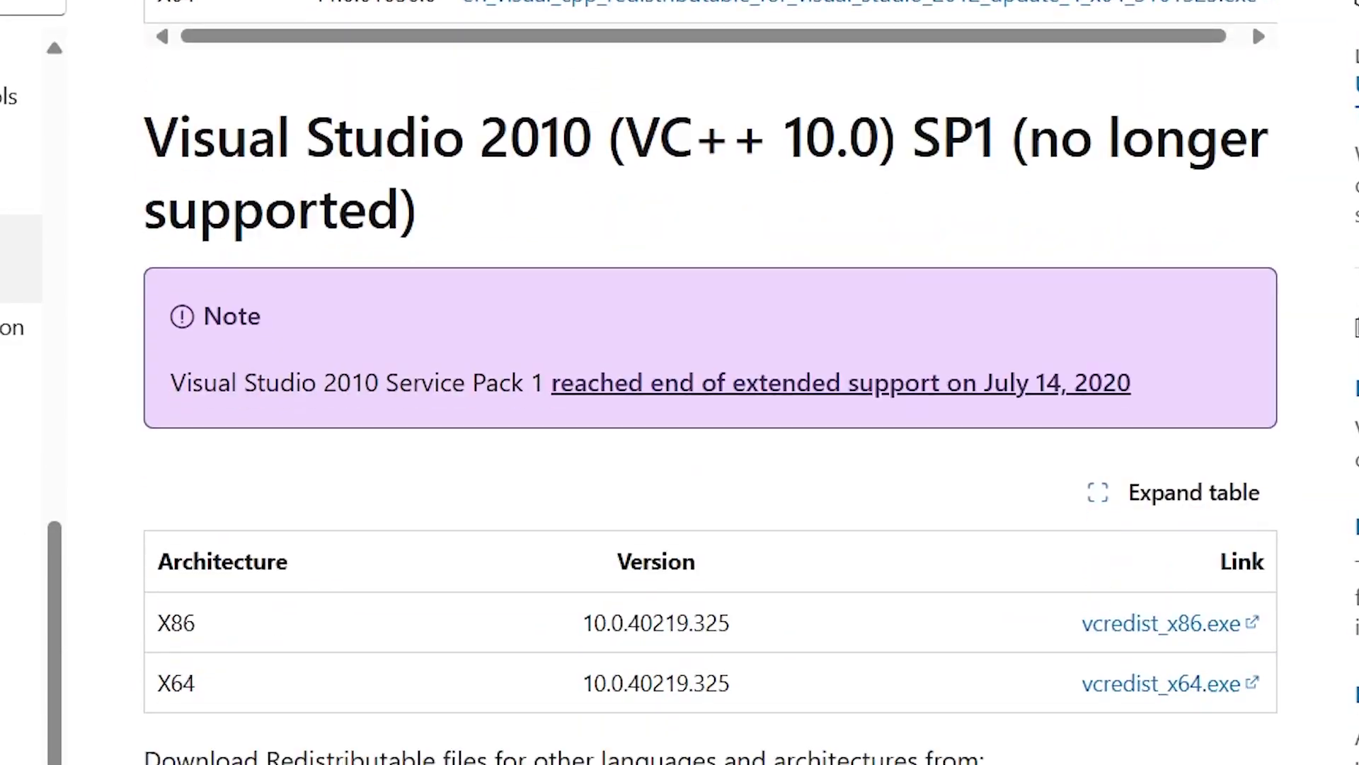
{"action": "scroll", "coordinate": [1251, 438], "scroll_direction": "up", "scroll_amount": 5}
{"action": "key", "text": "Home"}
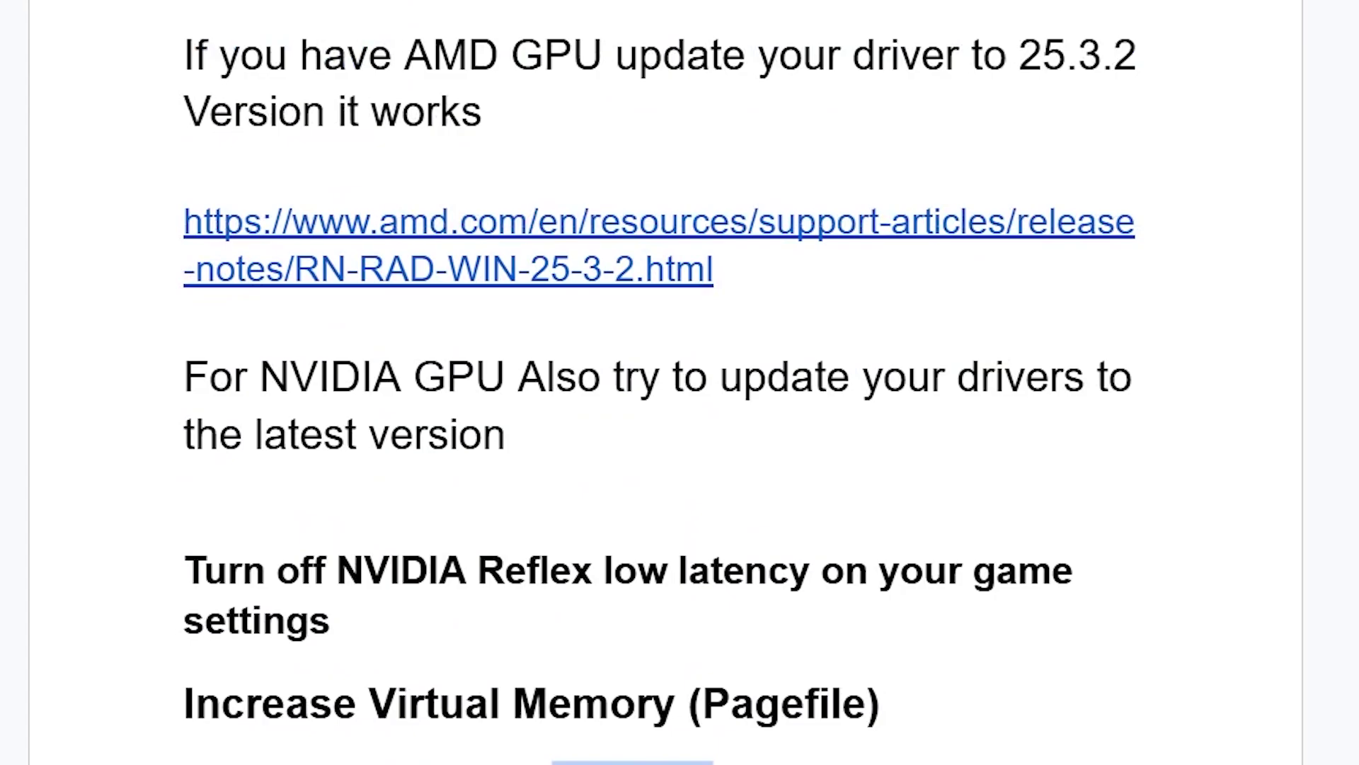
{"action": "scroll", "coordinate": [665, 382], "scroll_direction": "down", "scroll_amount": 10}
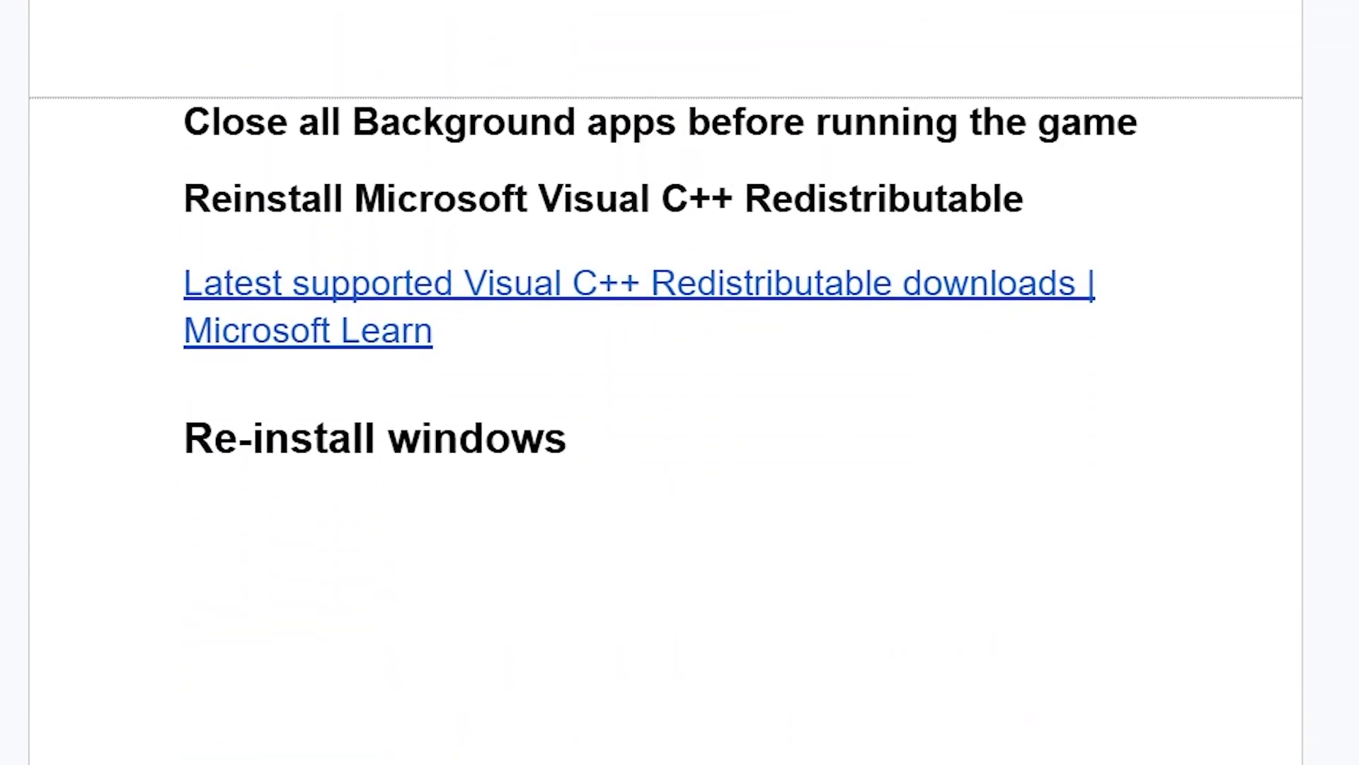
{"action": "scroll", "coordinate": [666, 382], "scroll_direction": "up", "scroll_amount": 10}
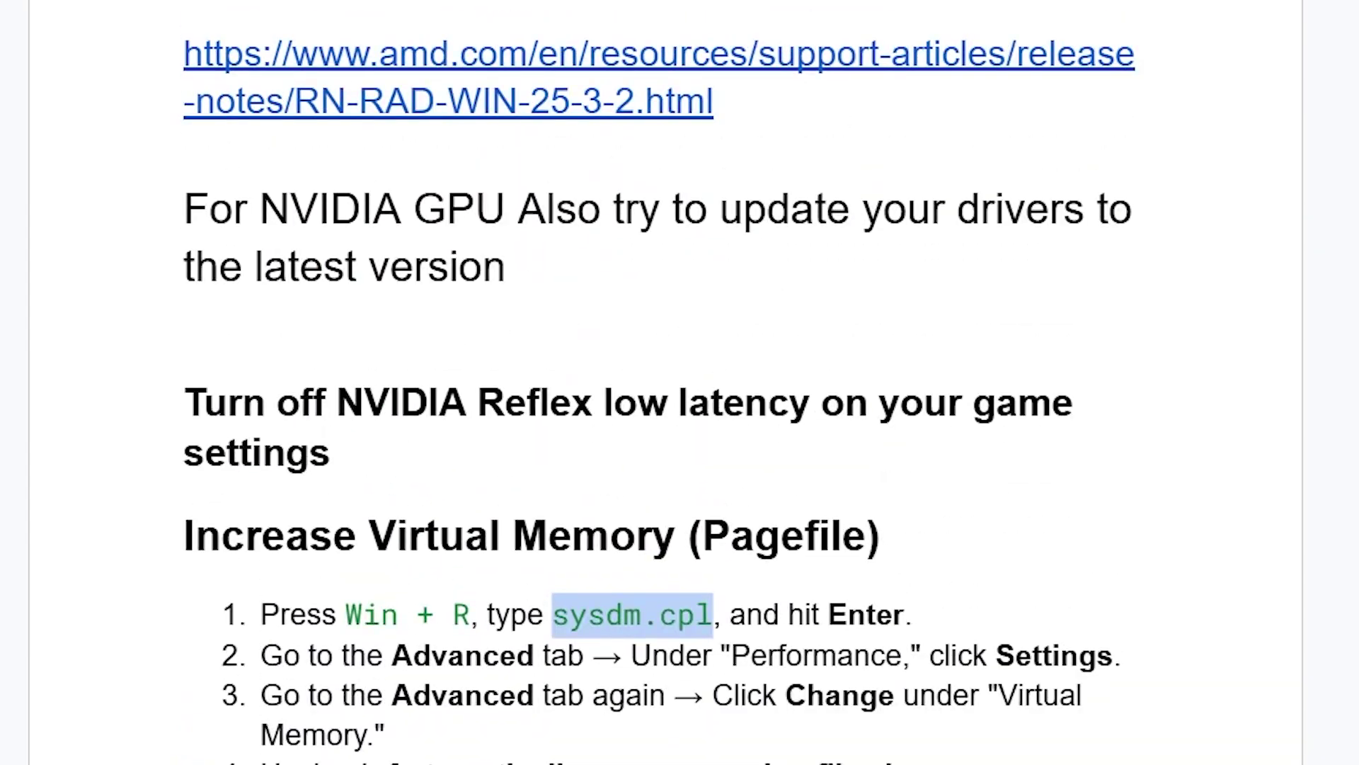